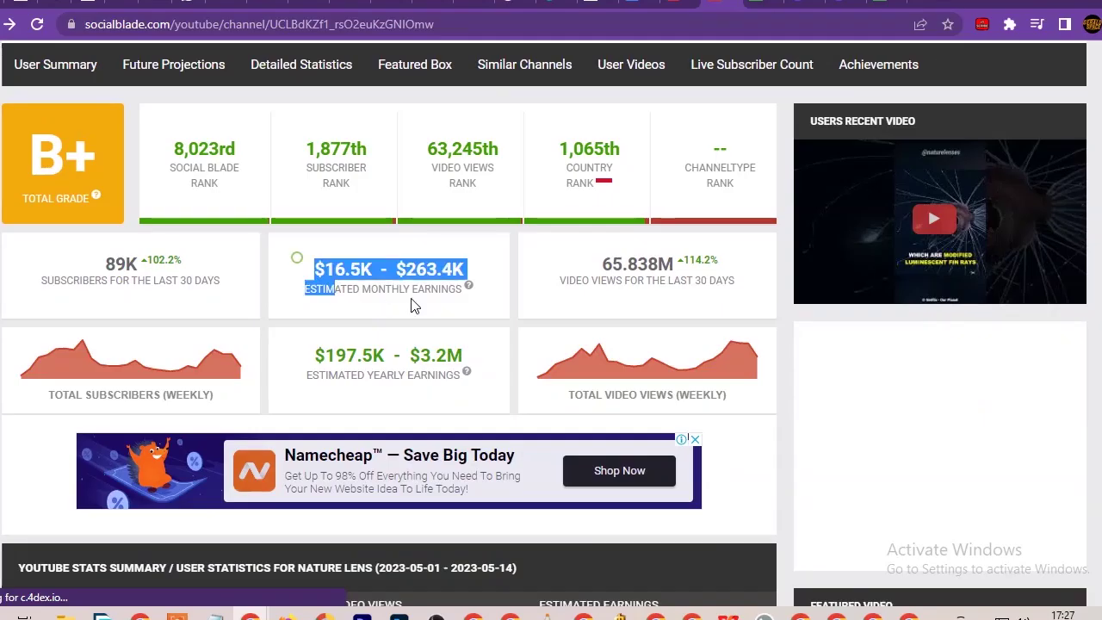
Step: Highlight Nature Lens's estimated monthly earnings of $16.5K - $263.4K on Social Blade
{"action": "left_click_drag", "start_coordinate": [305, 258], "coordinate": [469, 290]}
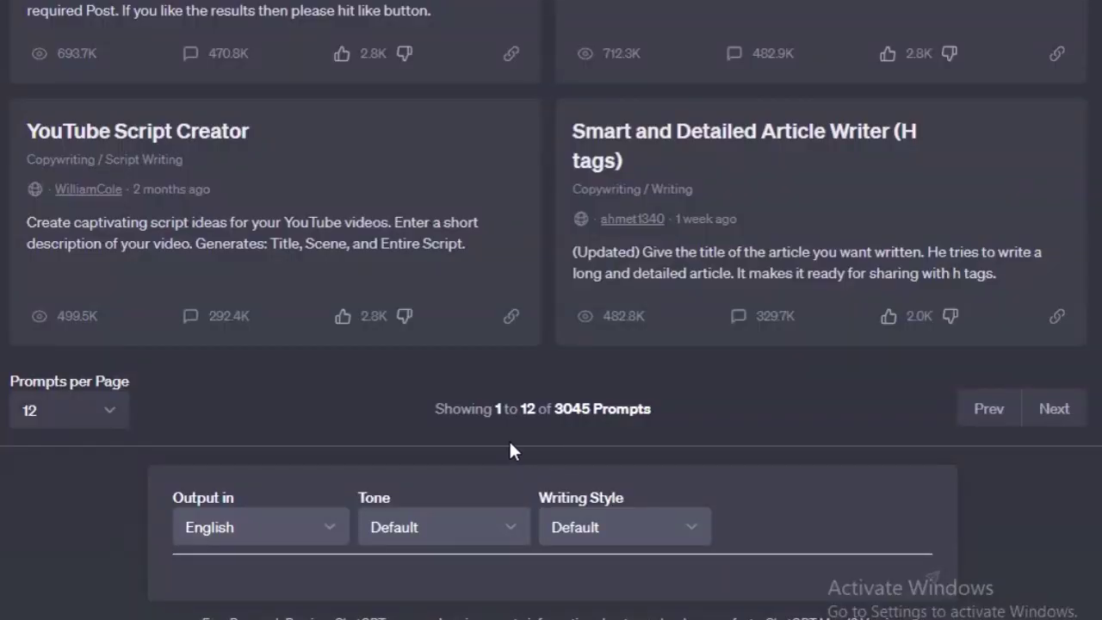
Step: Get a ChatGPT tiger essay, extend it, and select the longer reply's paragraphs
{"action": "left_click", "coordinate": [264, 577]}
{"action": "type", "text": "Name 10"}
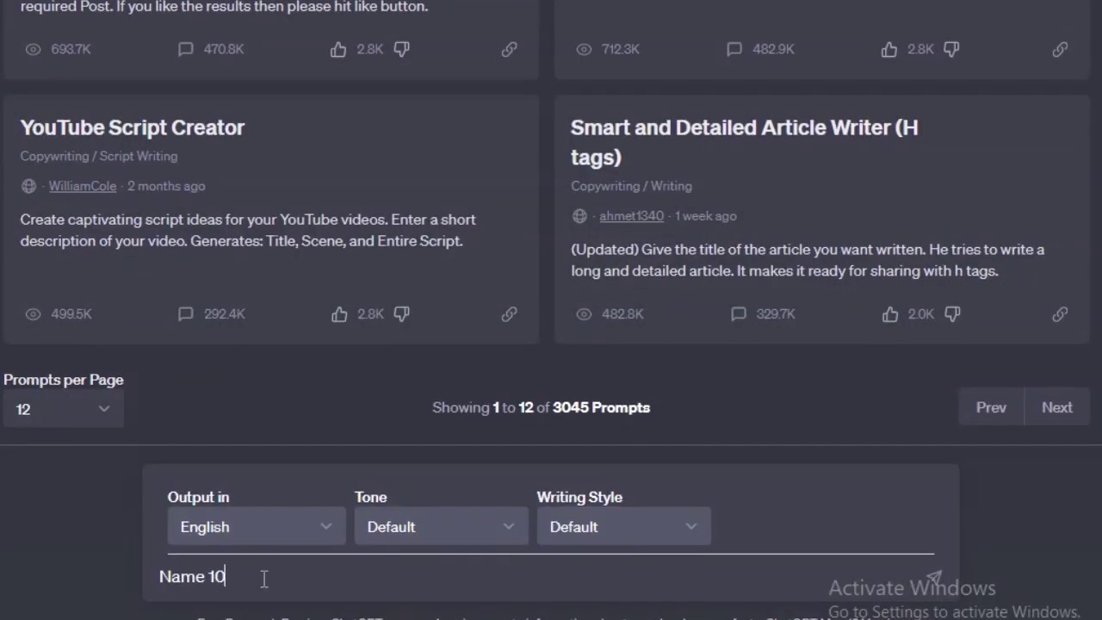
{"action": "type", "text": "ls"}
{"action": "key", "text": "Return"}
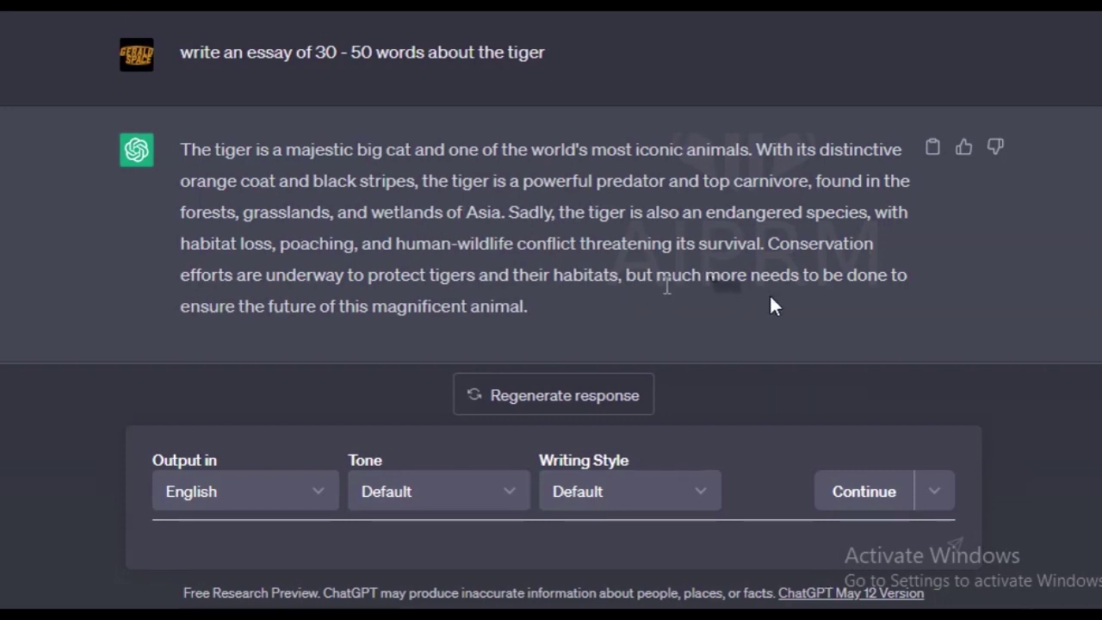
{"action": "left_click", "coordinate": [863, 491]}
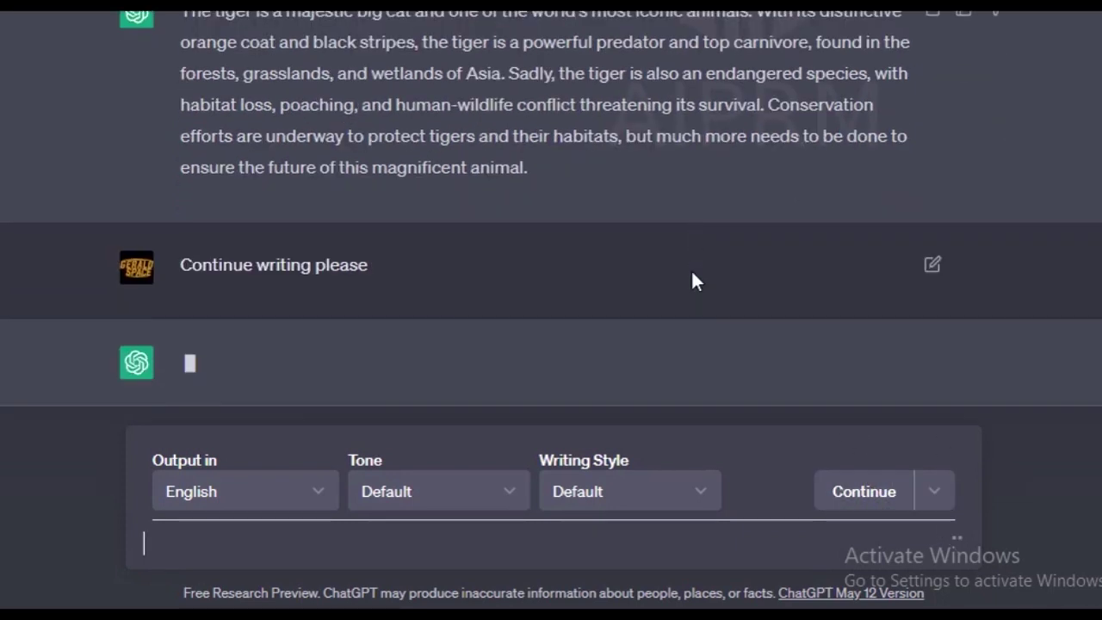
{"action": "mouse_move", "coordinate": [163, 177]}
{"action": "left_mouse_down"}
{"action": "mouse_move", "coordinate": [705, 363]}
{"action": "mouse_move", "coordinate": [622, 422]}
{"action": "left_mouse_up"}
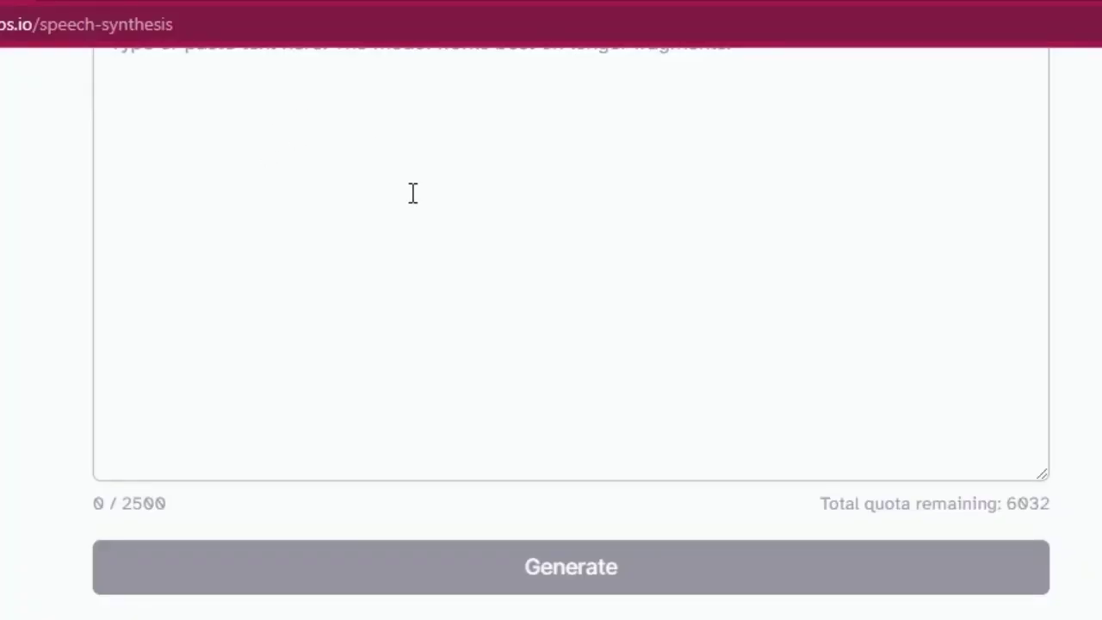
Step: Paste the copied tiger text into the ElevenLabs text box
{"action": "scroll", "coordinate": [531, 354], "scroll_direction": "up", "scroll_amount": 3}
{"action": "left_click", "coordinate": [321, 456]}
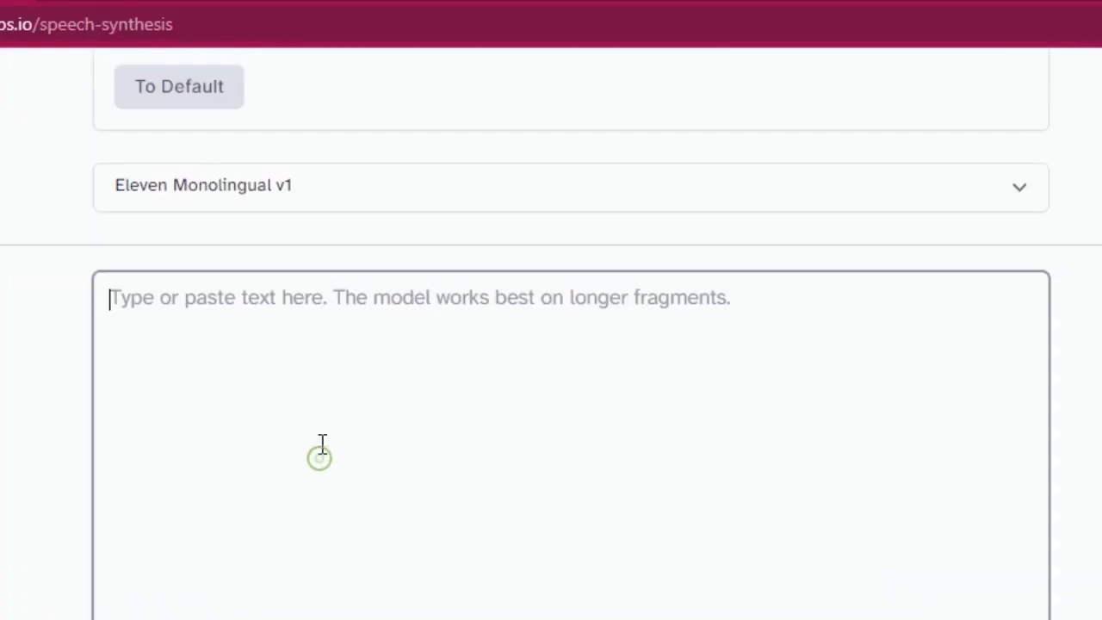
{"action": "type", "text": "Tigers are the largest cats in the world, with males weighing up to 660 pounds and measuring up to 10 feet in length, including their tails. They have sharp teeth, powerful jaws, and are skilled hunters that can take down prey much larger than themselves, such as deer, buffalo, and wild boar. Tigers are also excellent swimmers and enjoy bathing in water to cool down in hot weather.  There are six subspecies of tigers, each with their own unique characteristics and range. The Bengal tiger is the most numerous, found in India, Bangladesh, and Nepal, while the Siberian tiger is the largest, found in Russia and China. Other subspecies include the Indochinese tiger, Malayan tiger, Sumatran tiger, and South China tiger.  Despite being protected by international laws and conservation efforts, tigers face many threats to their survival. Habitat loss due to human activities such as deforestation, as well as poaching for their body parts used in traditional medicine, are the primary reasons for their decline. Additionally, tigers are often in conflict with humans as they compete for resources such as food and space."}
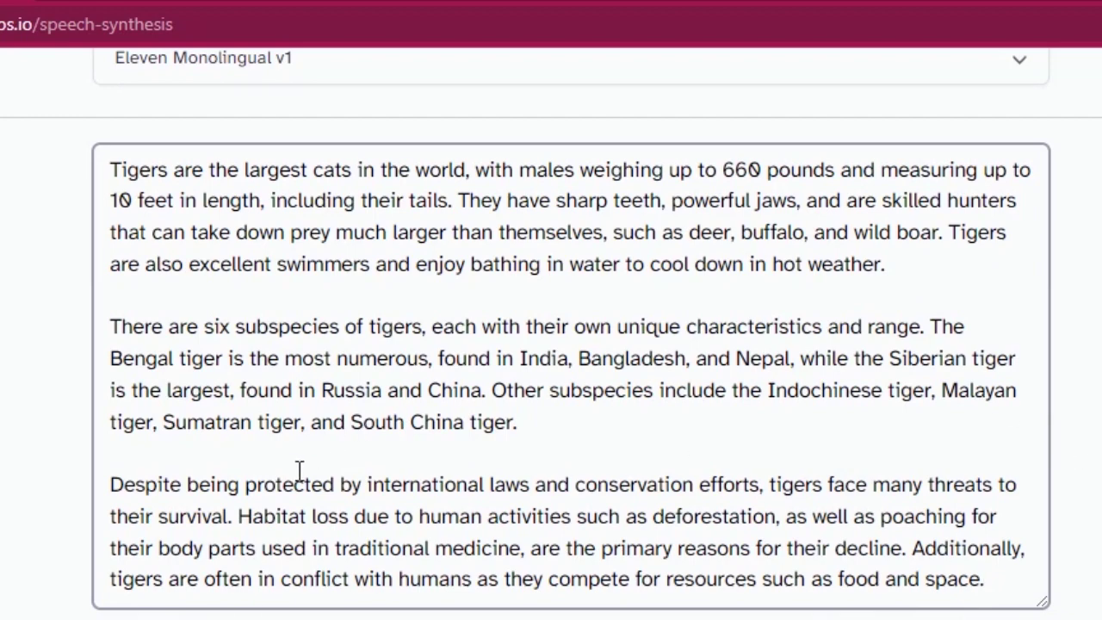
Step: Choose the premade Adam voice and generate the tiger voiceover
{"action": "scroll", "coordinate": [618, 616], "scroll_direction": "up", "scroll_amount": 1}
{"action": "scroll", "coordinate": [523, 215], "scroll_direction": "up", "scroll_amount": 5}
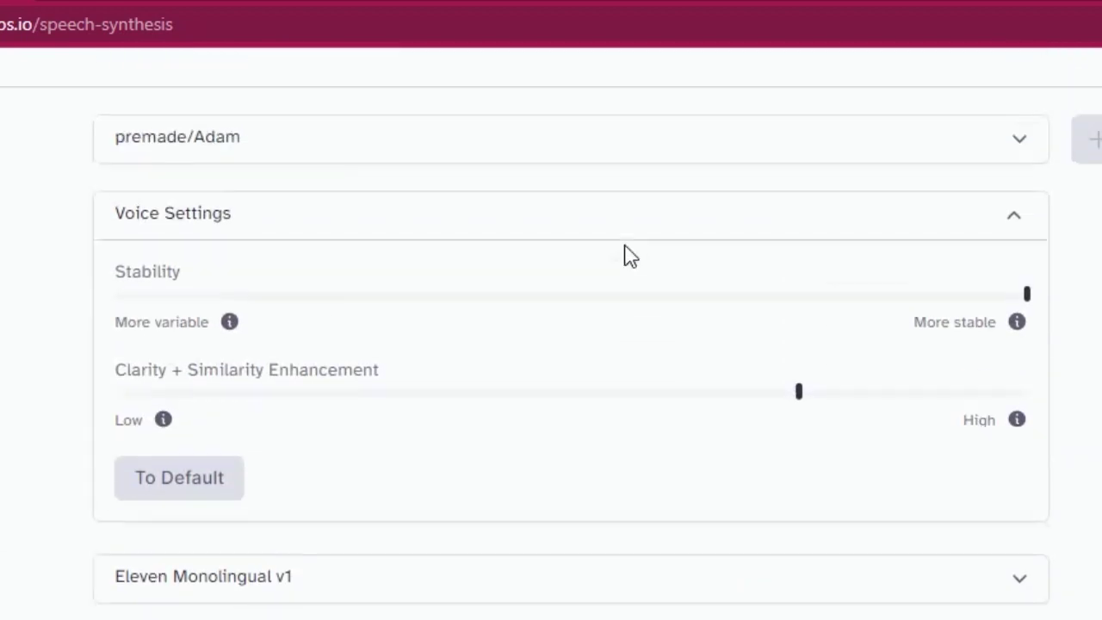
{"action": "scroll", "coordinate": [627, 253], "scroll_direction": "up", "scroll_amount": 1}
{"action": "left_click", "coordinate": [439, 259]}
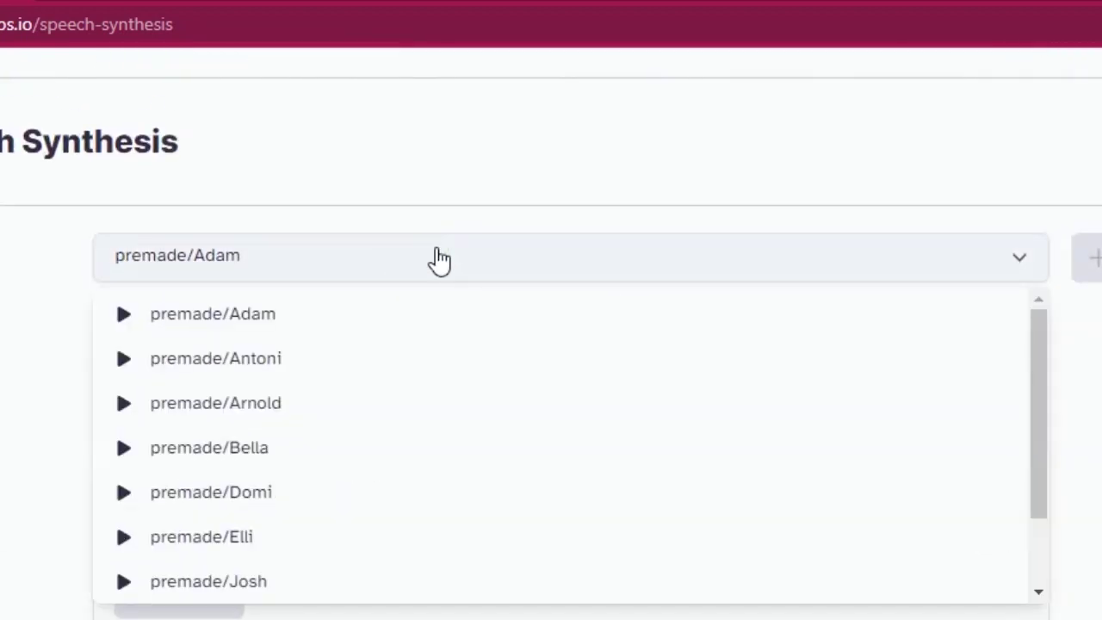
{"action": "left_click", "coordinate": [222, 311]}
{"action": "scroll", "coordinate": [575, 578], "scroll_direction": "down", "scroll_amount": 7}
{"action": "left_click", "coordinate": [573, 578]}
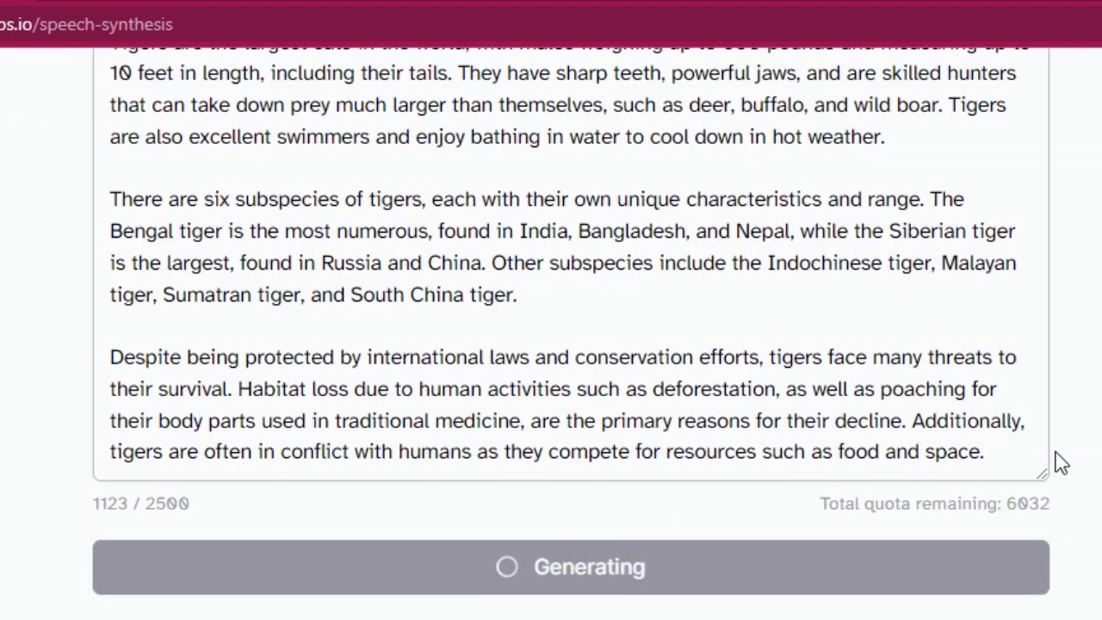
{"action": "scroll", "coordinate": [796, 420], "scroll_direction": "up", "scroll_amount": 3}
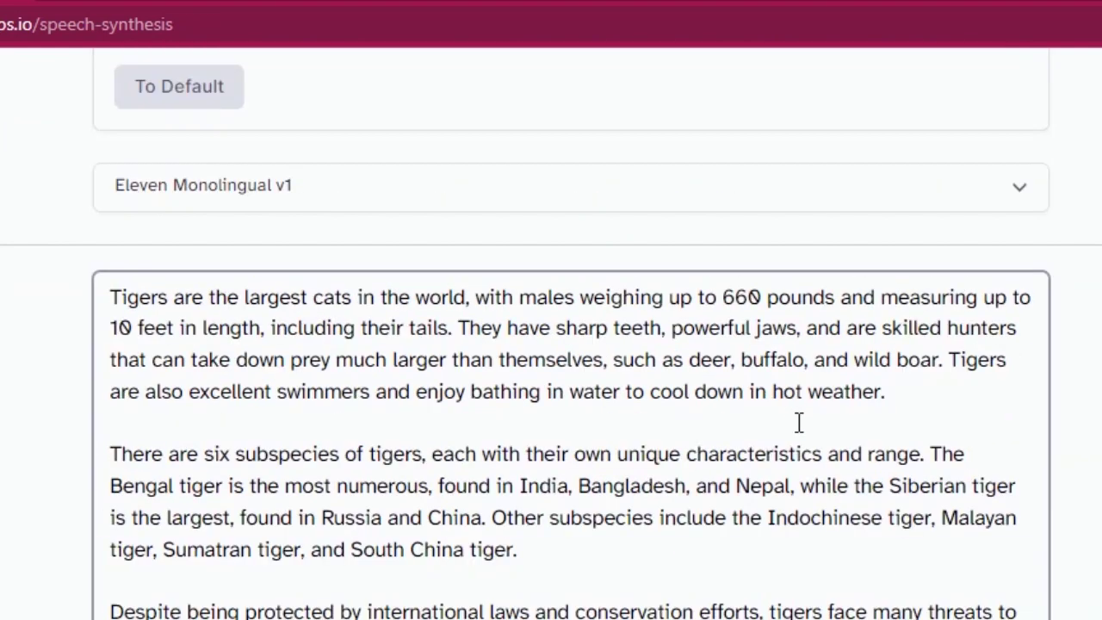
{"action": "scroll", "coordinate": [947, 405], "scroll_direction": "down", "scroll_amount": 1}
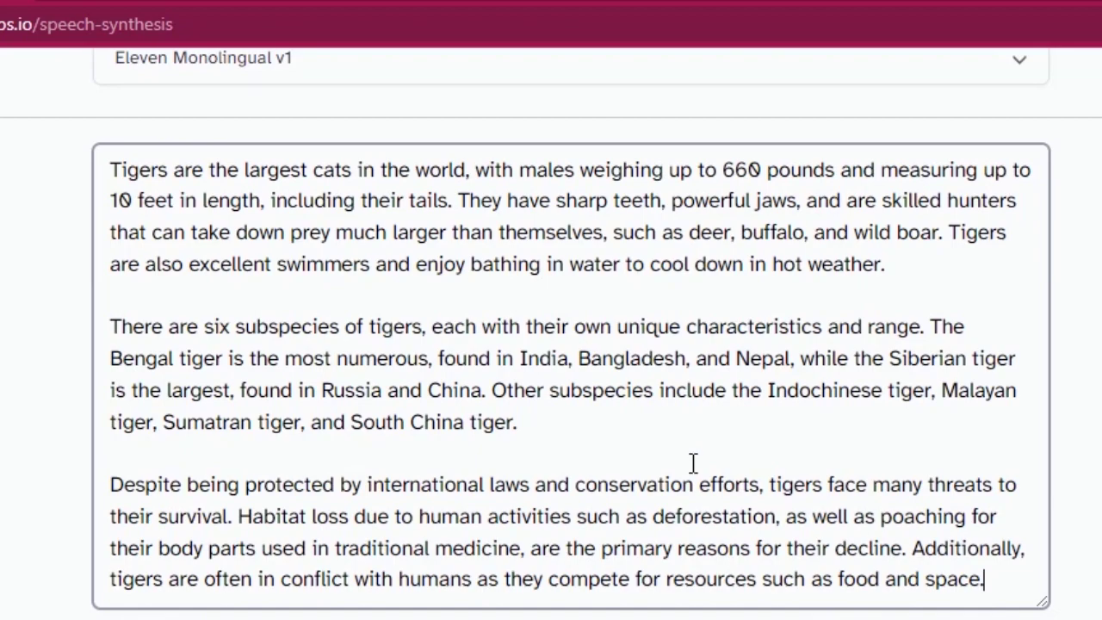
{"action": "scroll", "coordinate": [841, 261], "scroll_direction": "up", "scroll_amount": 3}
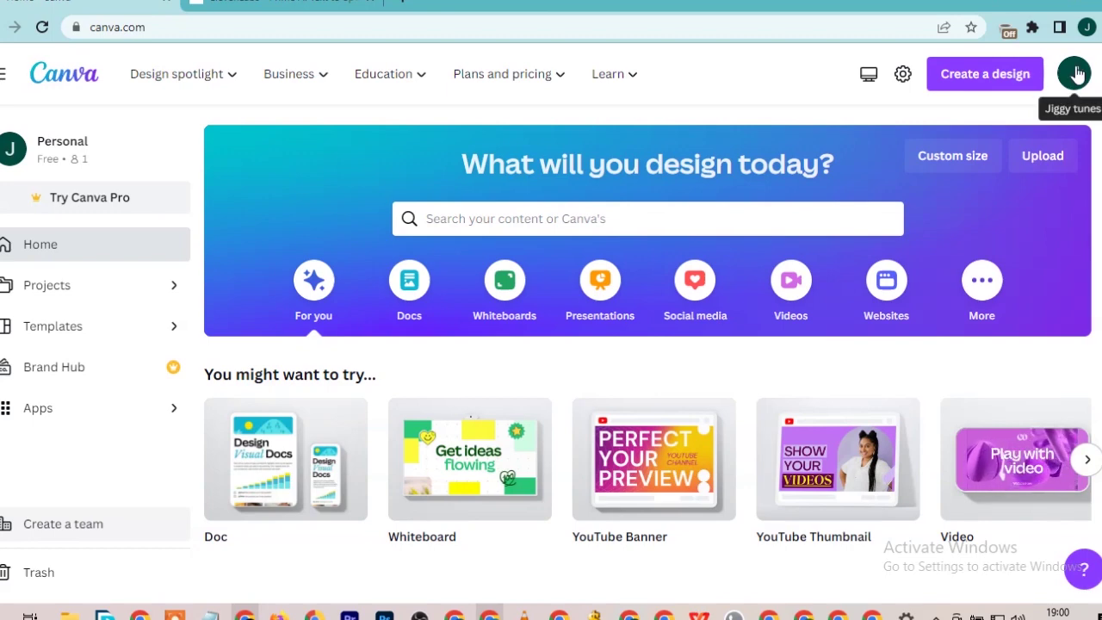
Step: Find a 'youtube short' mobile video design and place the voiceover mp3 at 0:00
{"action": "left_click", "coordinate": [689, 220]}
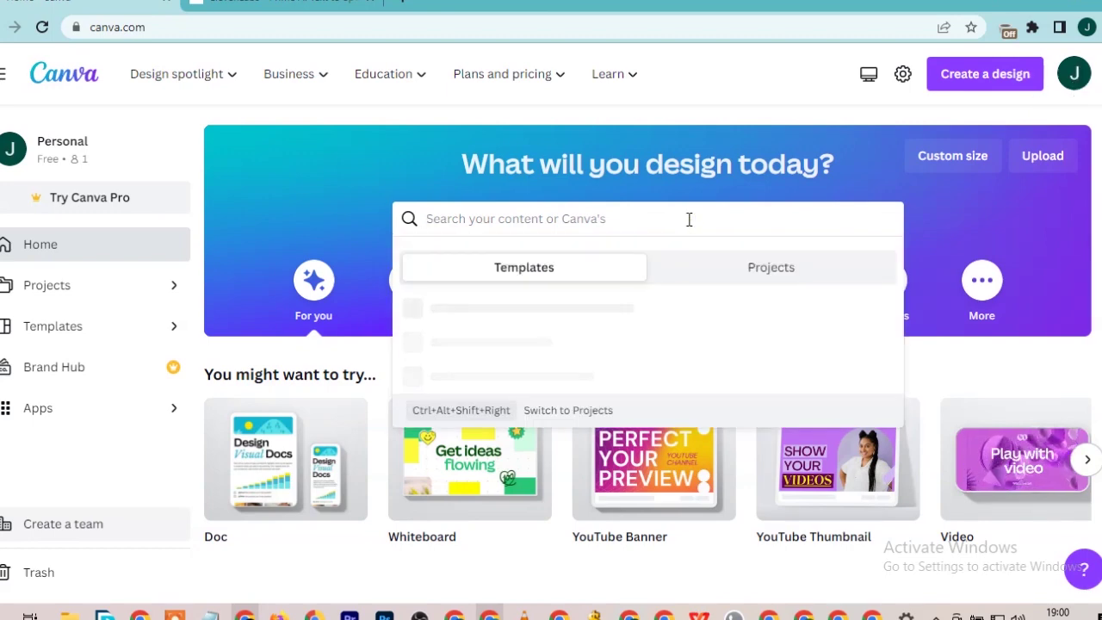
{"action": "type", "text": "youtube short"}
{"action": "key", "text": "Return"}
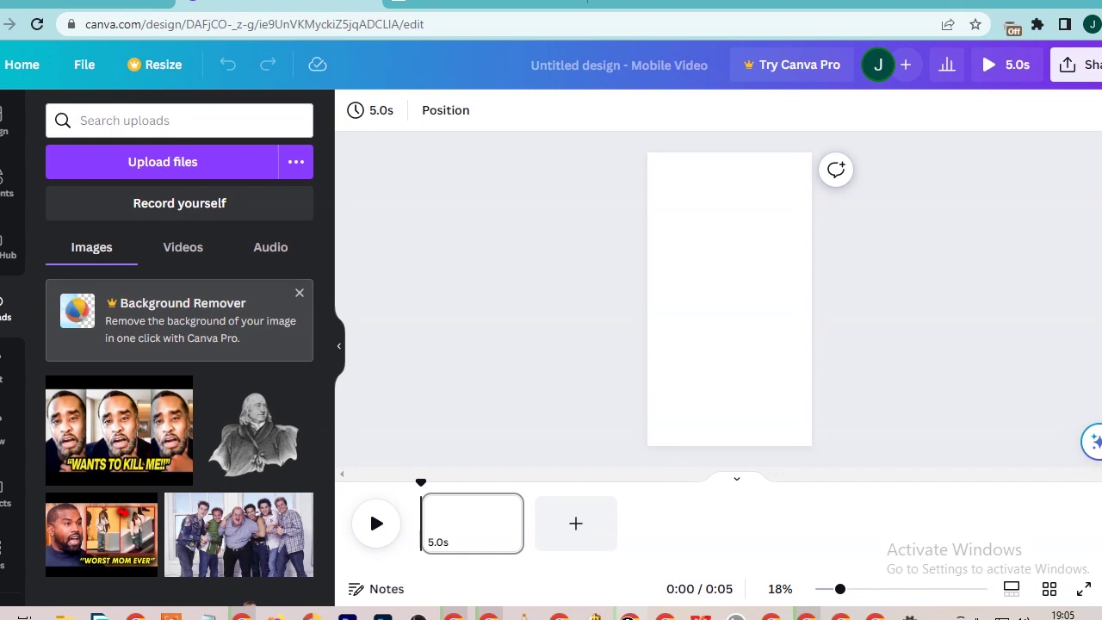
{"action": "mouse_move", "coordinate": [64, 581]}
{"action": "left_mouse_down"}
{"action": "mouse_move", "coordinate": [445, 520]}
{"action": "mouse_move", "coordinate": [475, 534]}
{"action": "left_mouse_up"}
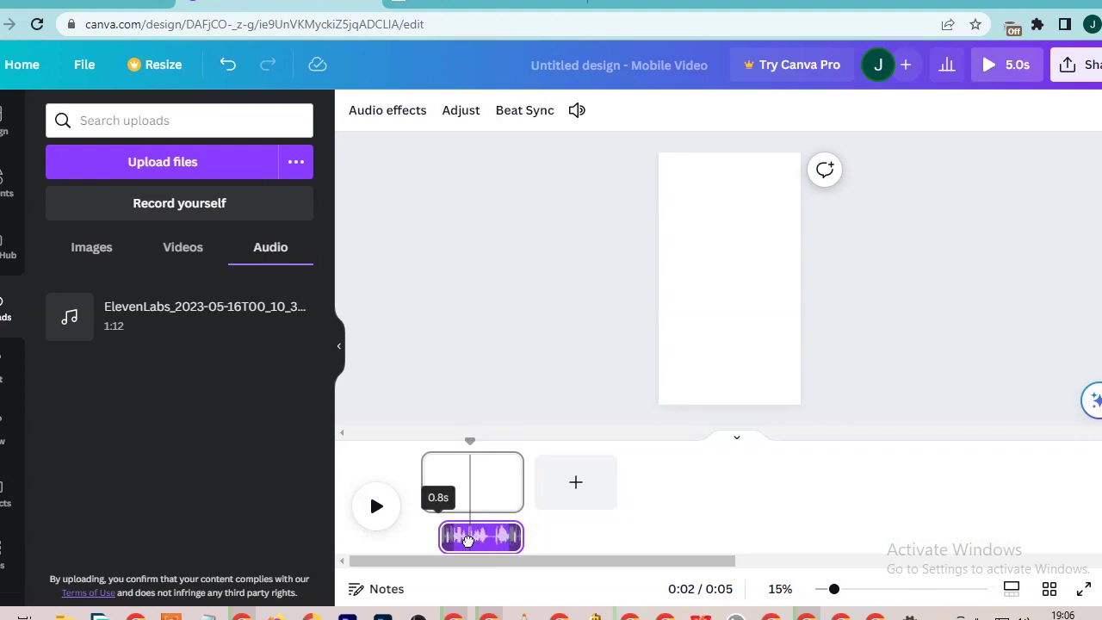
{"action": "left_click_drag", "start_coordinate": [509, 544], "coordinate": [467, 538]}
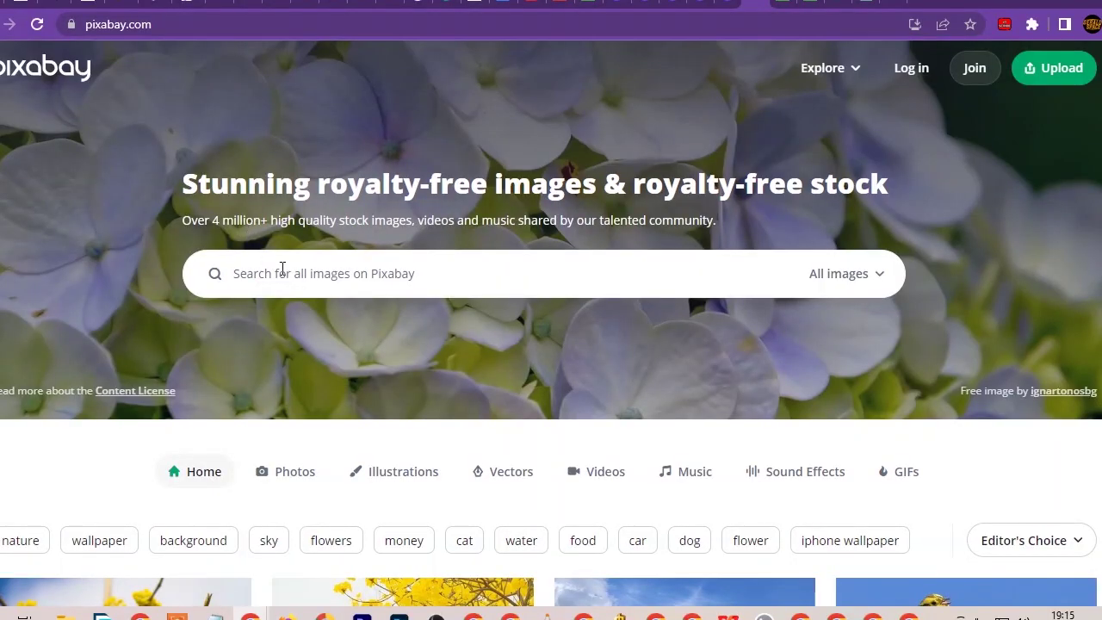
Step: Filter the Pixabay tiger results to vertical orientation only
{"action": "left_click", "coordinate": [392, 277]}
{"action": "type", "text": "tiger"}
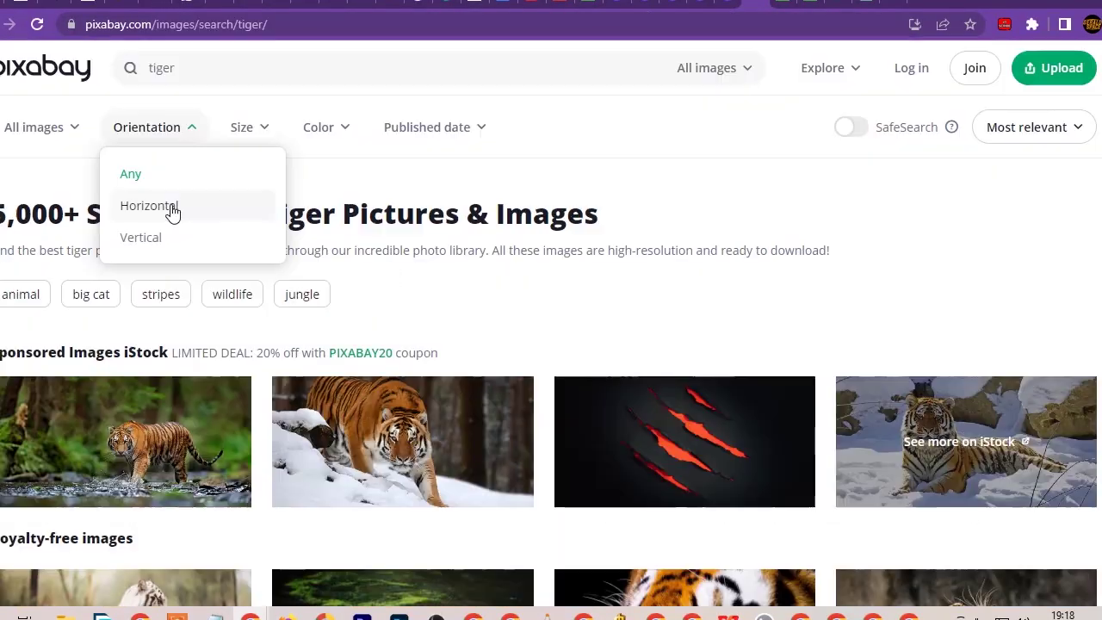
{"action": "left_click", "coordinate": [170, 209]}
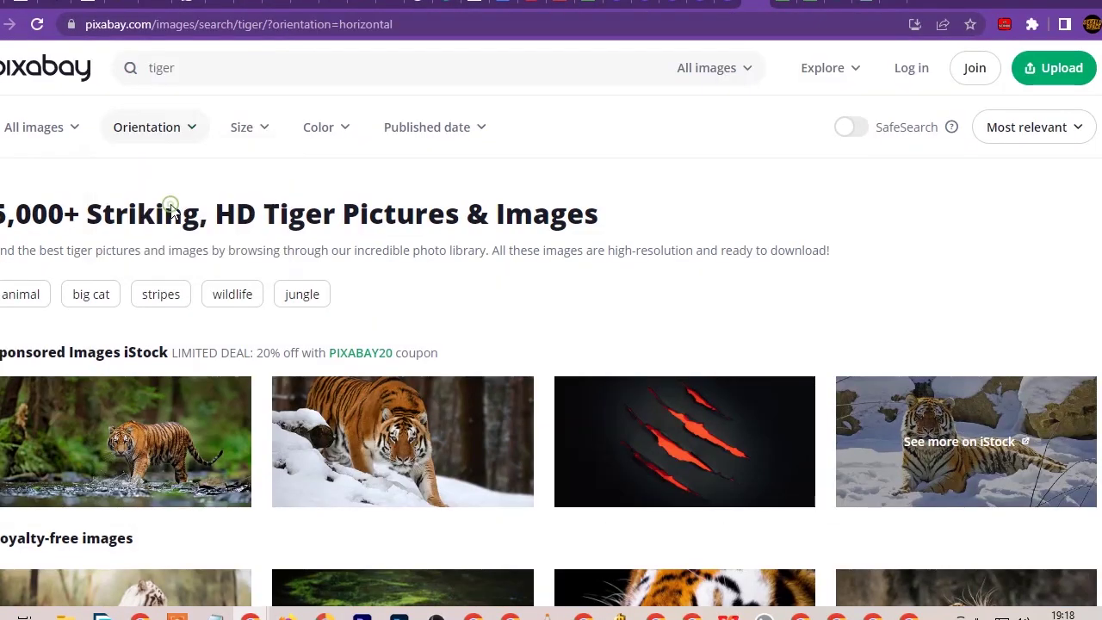
{"action": "left_click", "coordinate": [181, 129]}
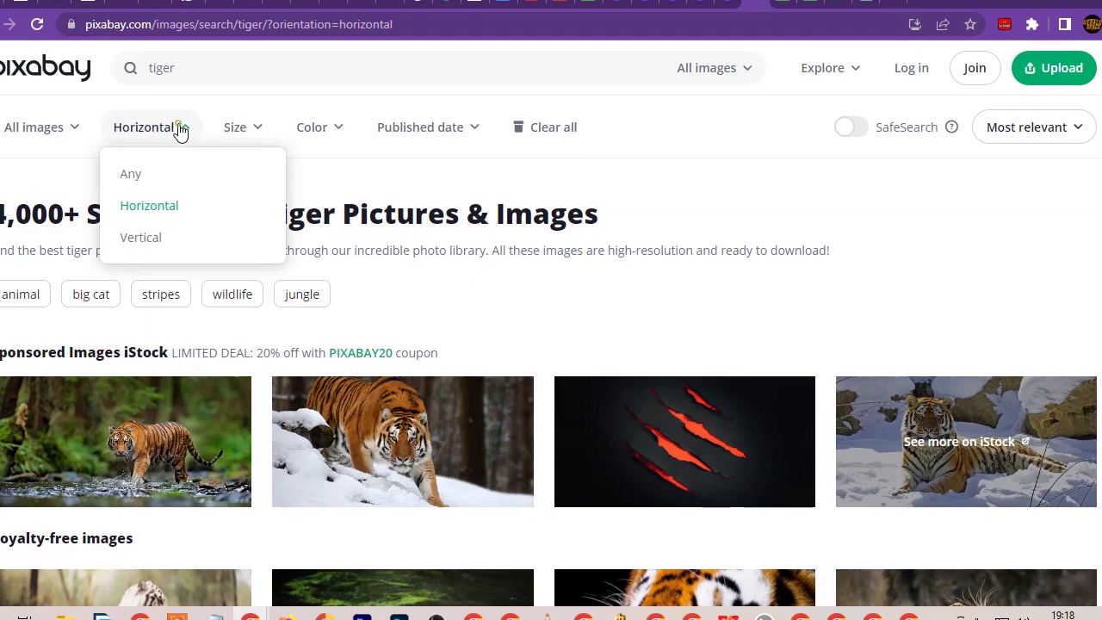
{"action": "left_click", "coordinate": [161, 232]}
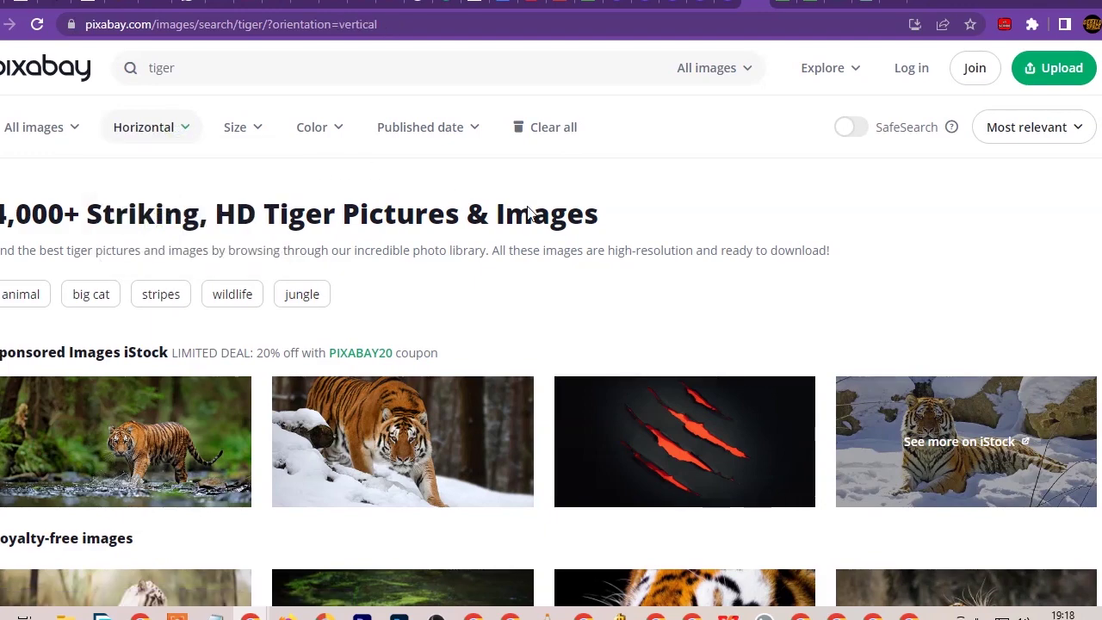
Step: Scroll through the vertical tiger results to browse more clips
{"action": "scroll", "coordinate": [499, 216], "scroll_direction": "down", "scroll_amount": 5}
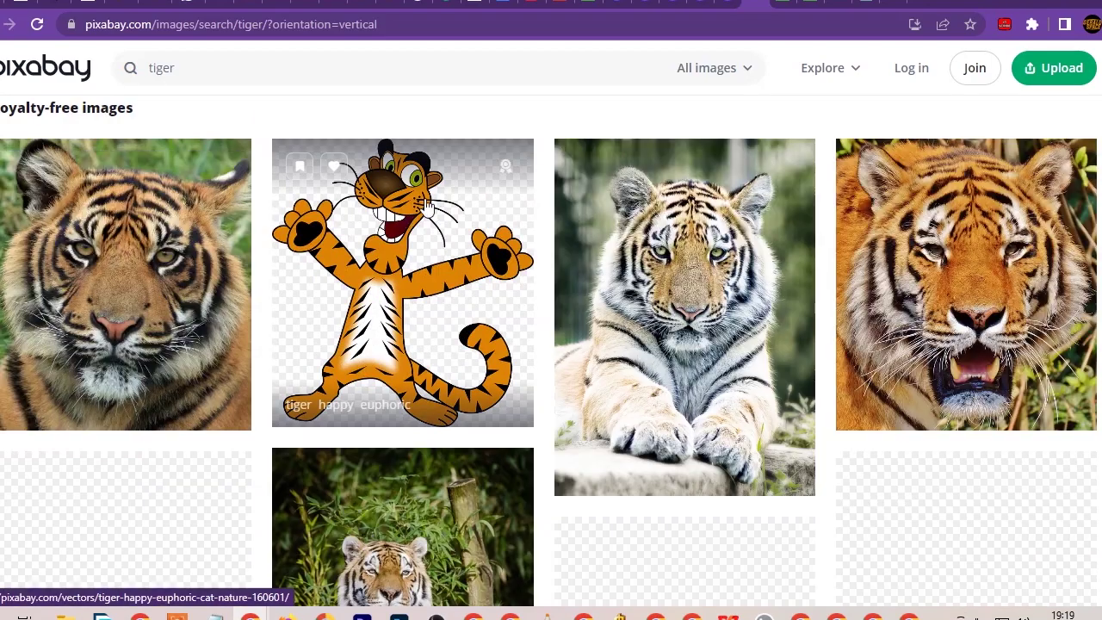
{"action": "scroll", "coordinate": [713, 228], "scroll_direction": "down", "scroll_amount": 3}
{"action": "scroll", "coordinate": [731, 215], "scroll_direction": "down", "scroll_amount": 1}
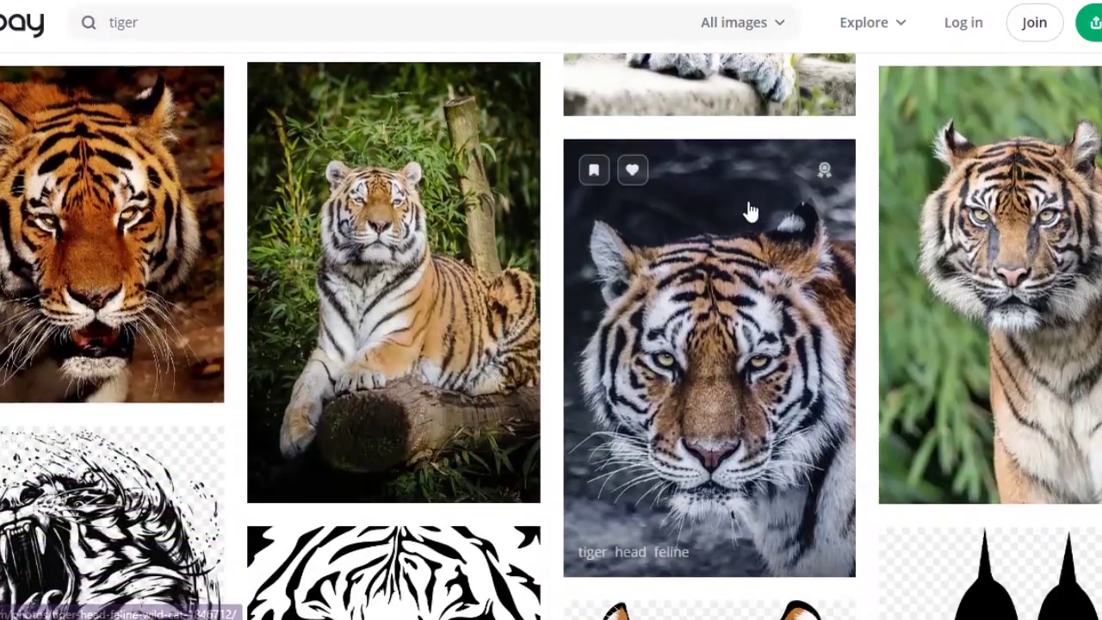
{"action": "scroll", "coordinate": [826, 189], "scroll_direction": "down", "scroll_amount": 4}
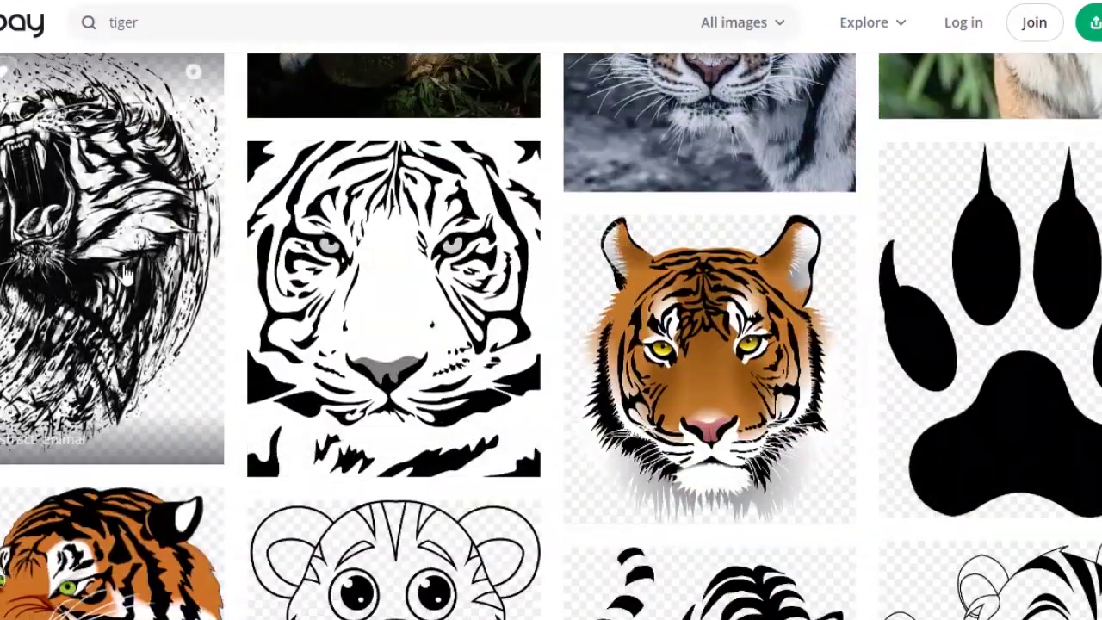
{"action": "scroll", "coordinate": [560, 331], "scroll_direction": "down", "scroll_amount": 4}
{"action": "scroll", "coordinate": [723, 266], "scroll_direction": "down", "scroll_amount": 5}
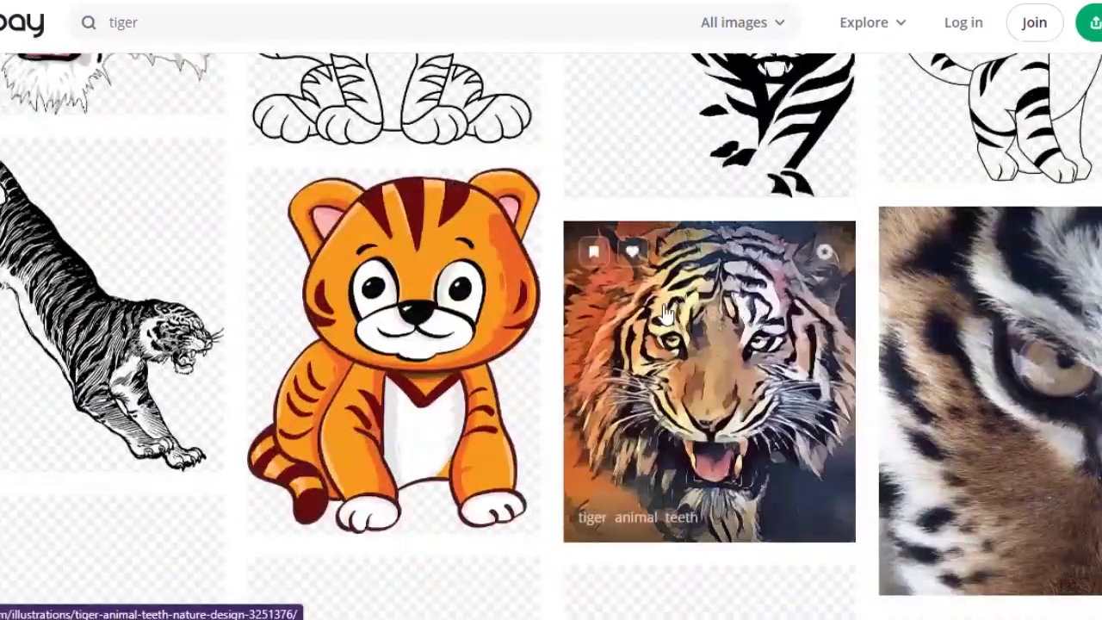
{"action": "scroll", "coordinate": [872, 184], "scroll_direction": "down", "scroll_amount": 2}
{"action": "scroll", "coordinate": [1016, 283], "scroll_direction": "down", "scroll_amount": 2}
{"action": "scroll", "coordinate": [1015, 226], "scroll_direction": "down", "scroll_amount": 3}
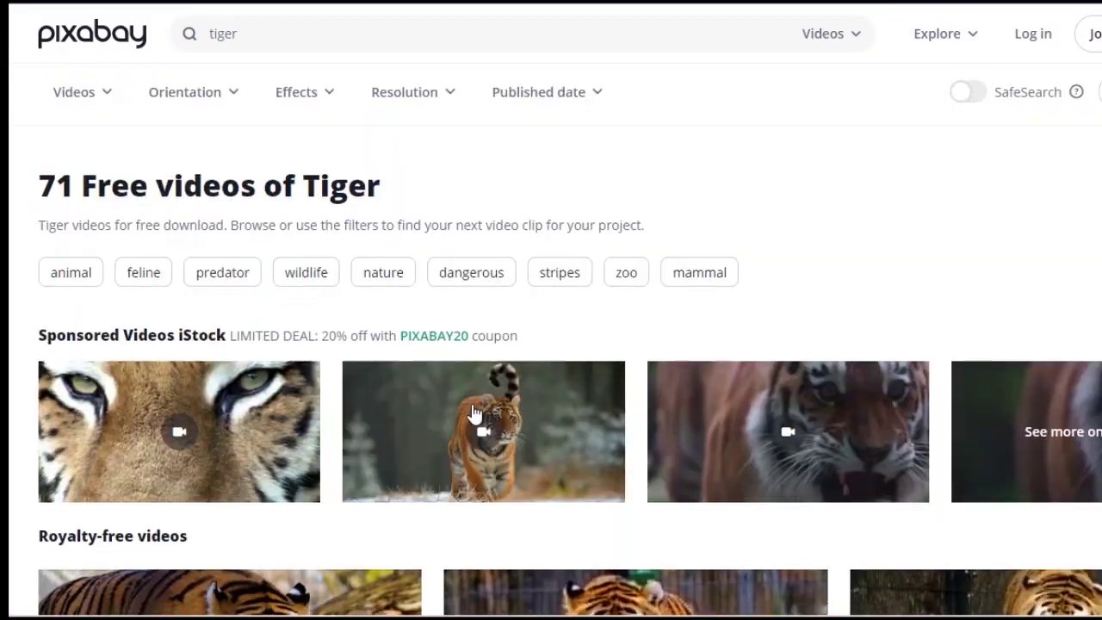
{"action": "scroll", "coordinate": [961, 387], "scroll_direction": "down", "scroll_amount": 2}
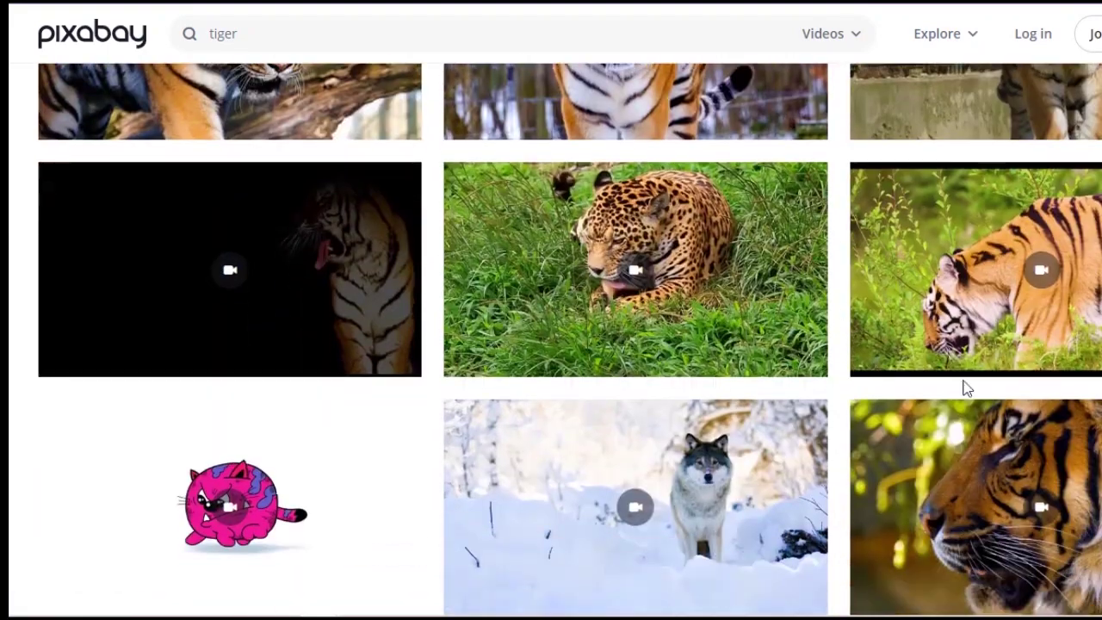
{"action": "scroll", "coordinate": [789, 285], "scroll_direction": "down", "scroll_amount": 2}
{"action": "scroll", "coordinate": [779, 282], "scroll_direction": "down", "scroll_amount": 3}
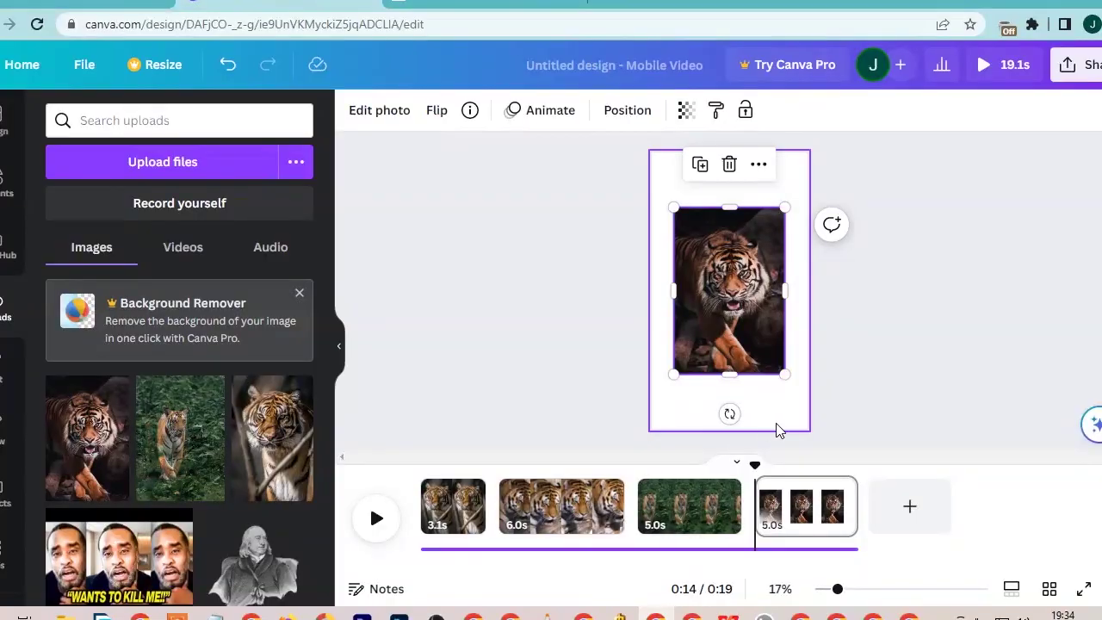
Step: Stretch the fourth scene's tiger photo until it covers the whole vertical page
{"action": "left_click_drag", "start_coordinate": [802, 387], "coordinate": [832, 442]}
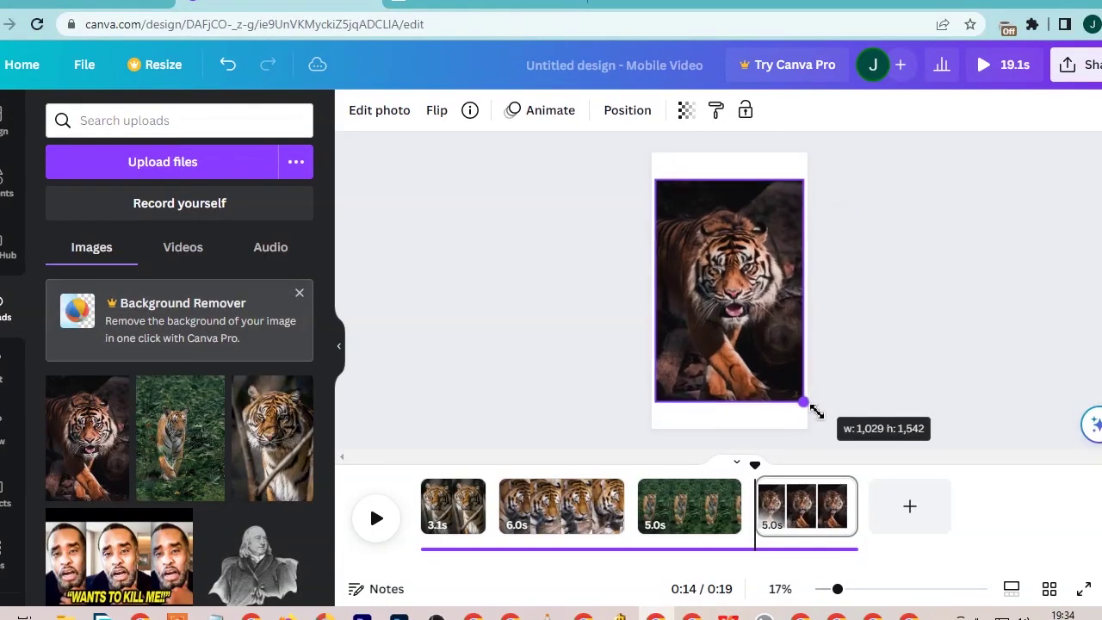
{"action": "left_click", "coordinate": [895, 449]}
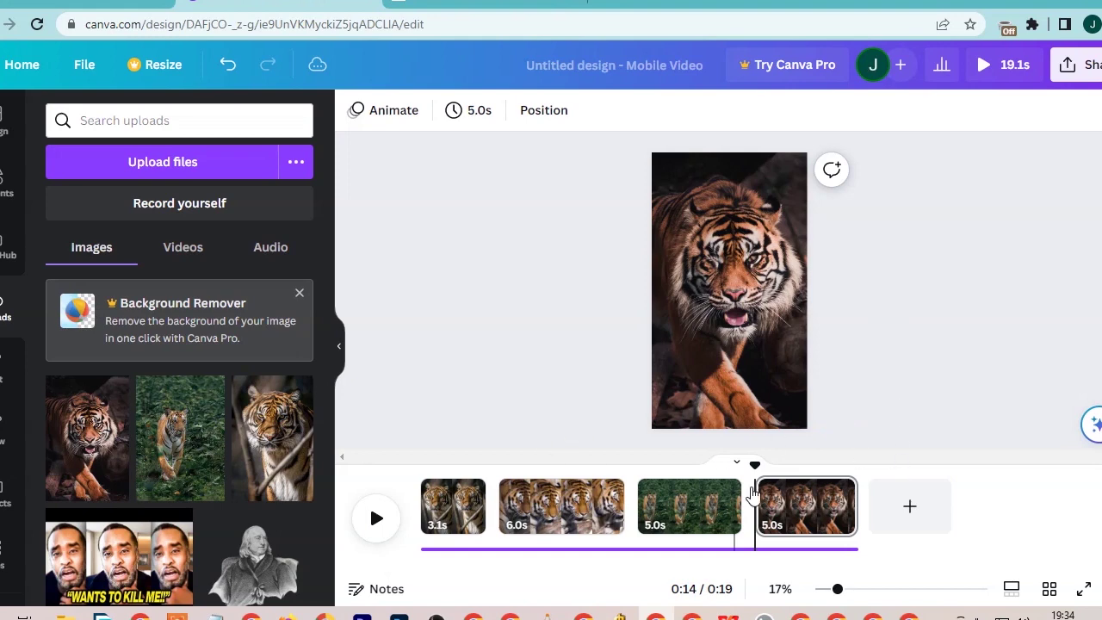
{"action": "key", "text": "ctrl+z"}
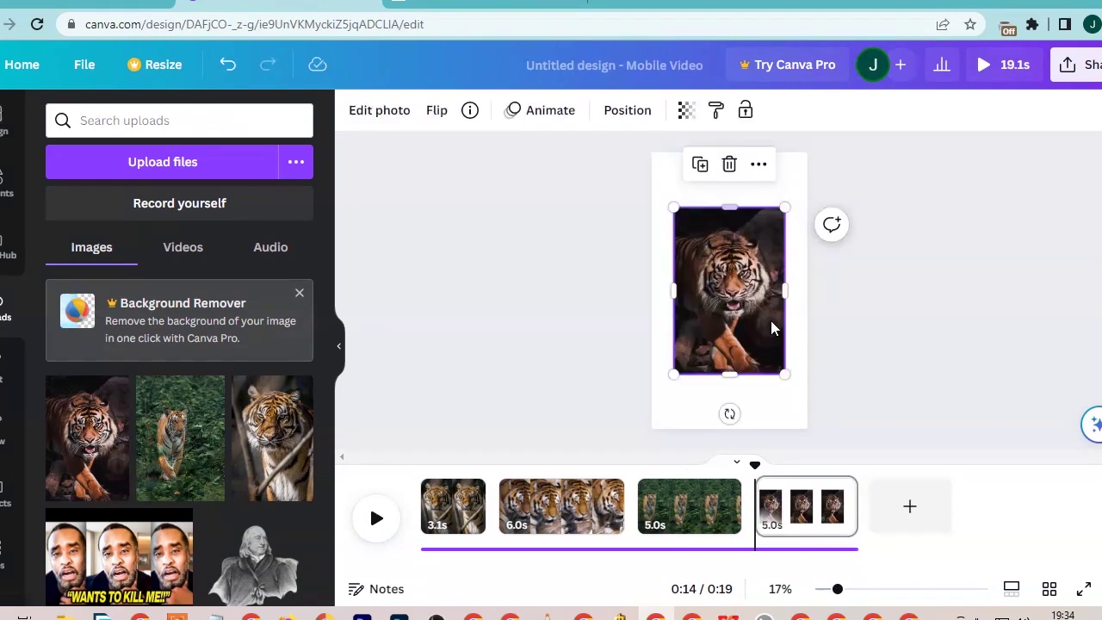
{"action": "left_click_drag", "start_coordinate": [785, 376], "coordinate": [830, 442]}
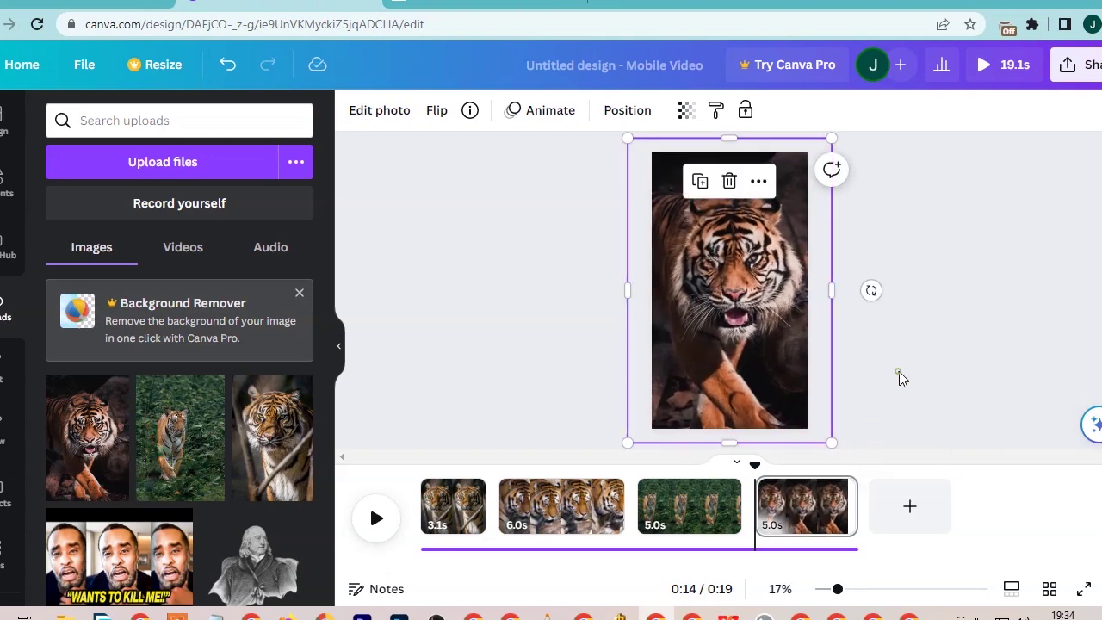
{"action": "left_click", "coordinate": [864, 514]}
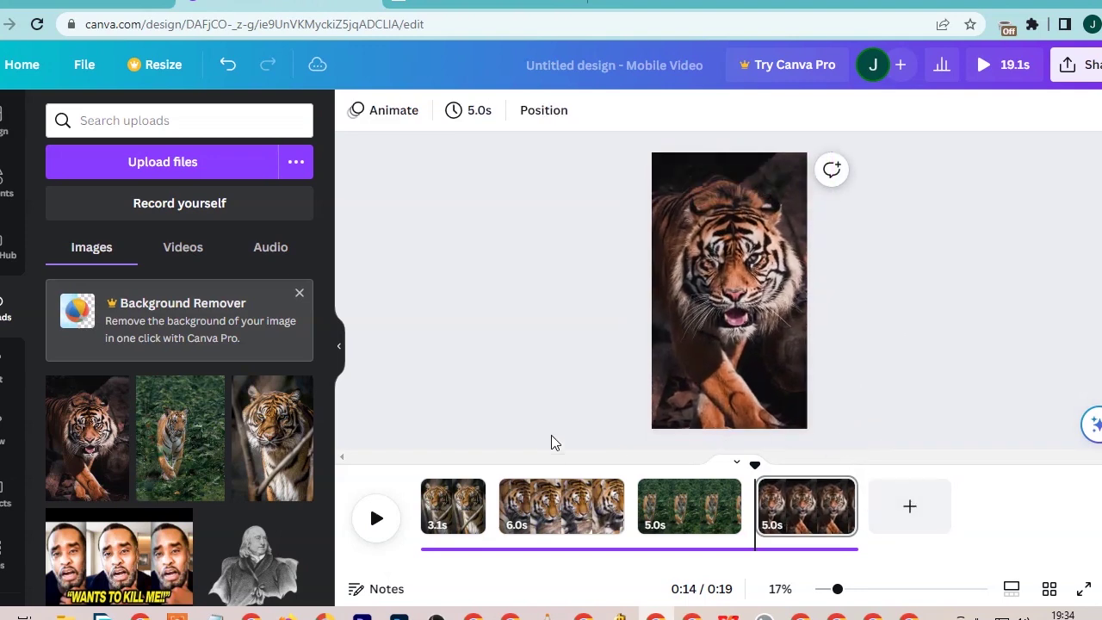
{"action": "key", "text": "ctrl+z"}
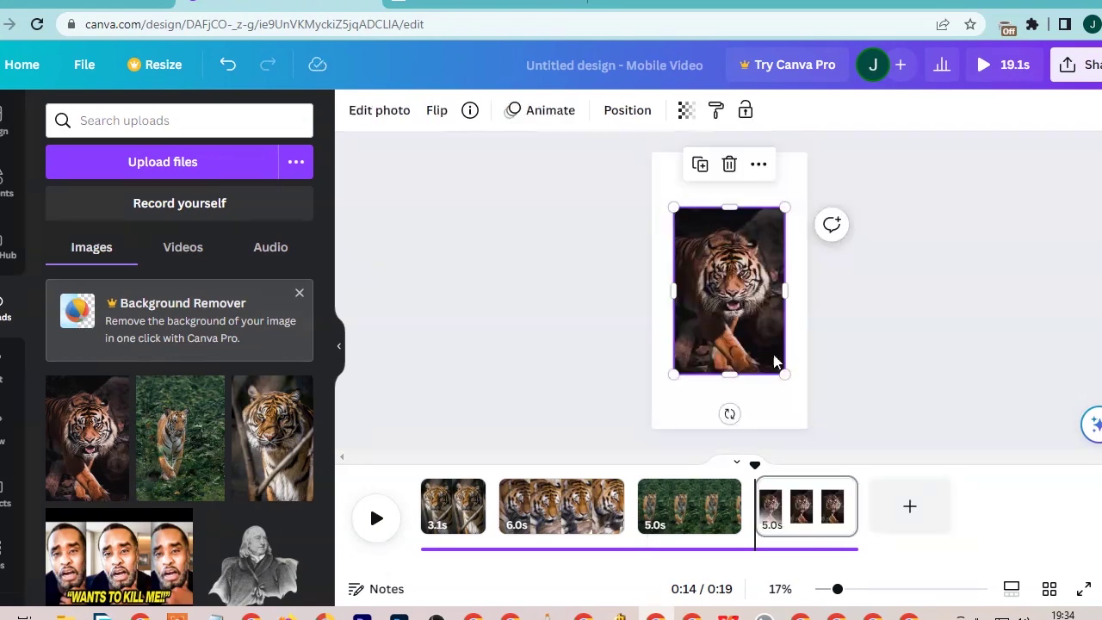
{"action": "left_click_drag", "start_coordinate": [786, 375], "coordinate": [830, 443]}
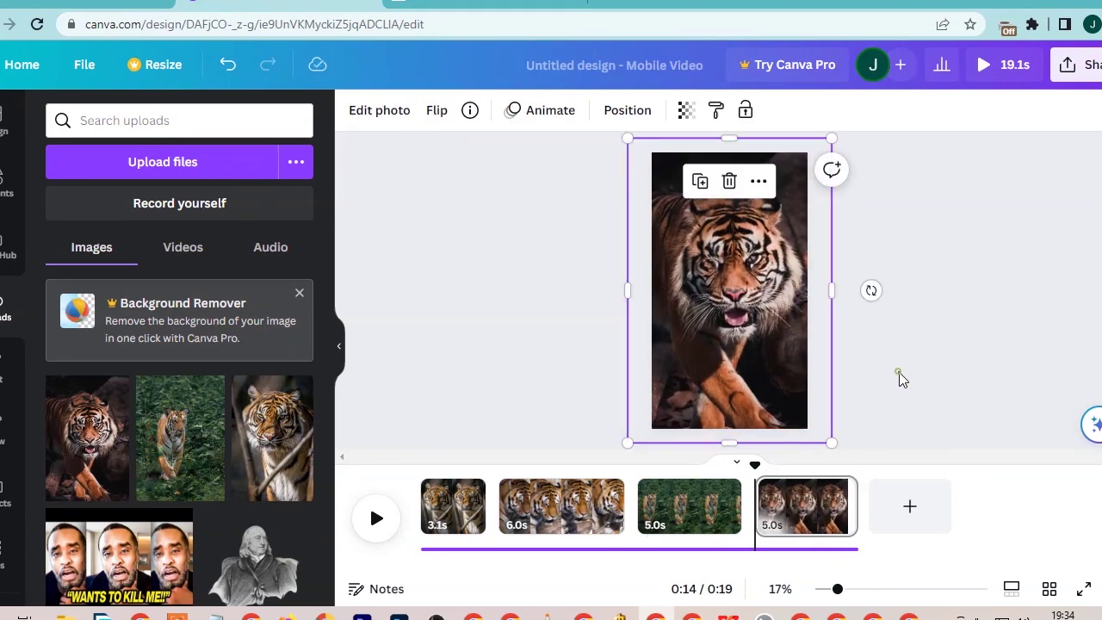
{"action": "left_click", "coordinate": [859, 477]}
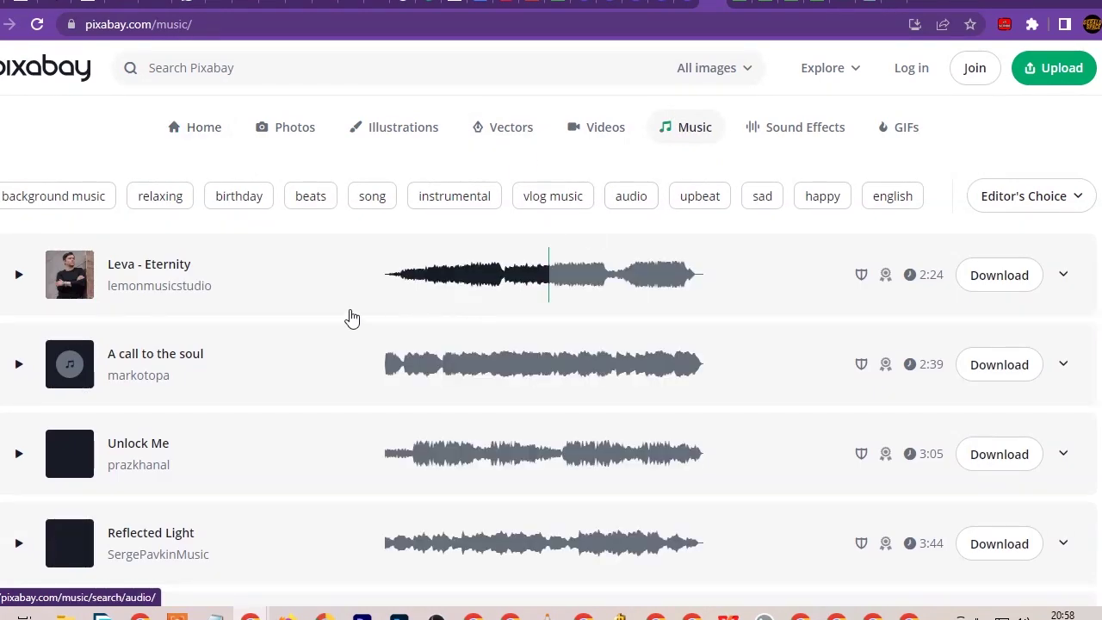
Step: Download the Lofi Study track from Pixabay's relaxing music results
{"action": "scroll", "coordinate": [323, 401], "scroll_direction": "down", "scroll_amount": 1}
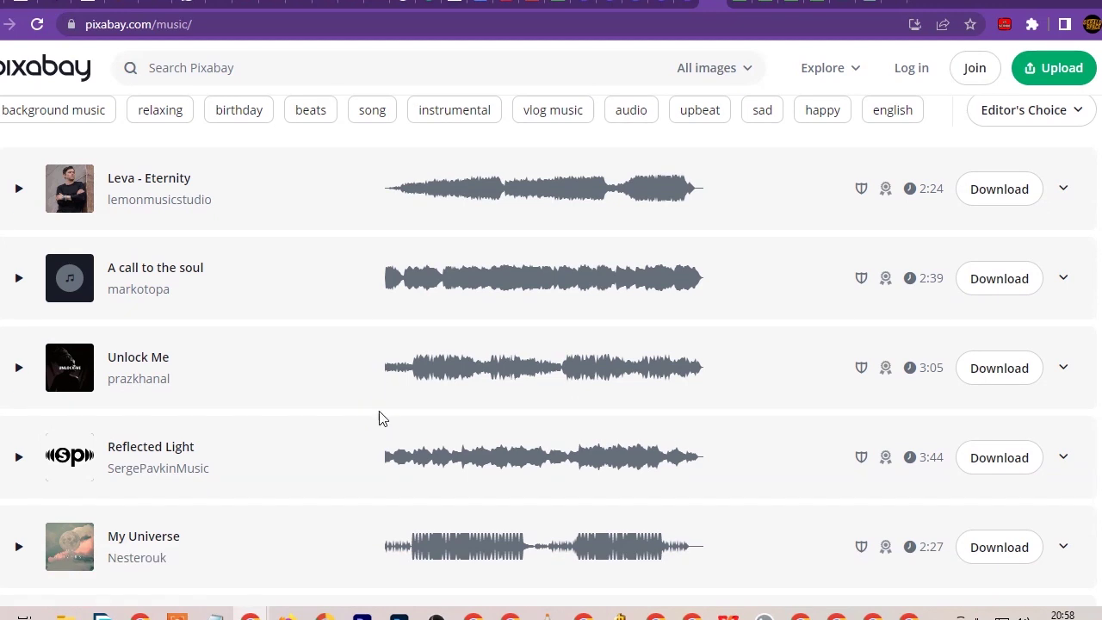
{"action": "scroll", "coordinate": [381, 419], "scroll_direction": "up", "scroll_amount": 1}
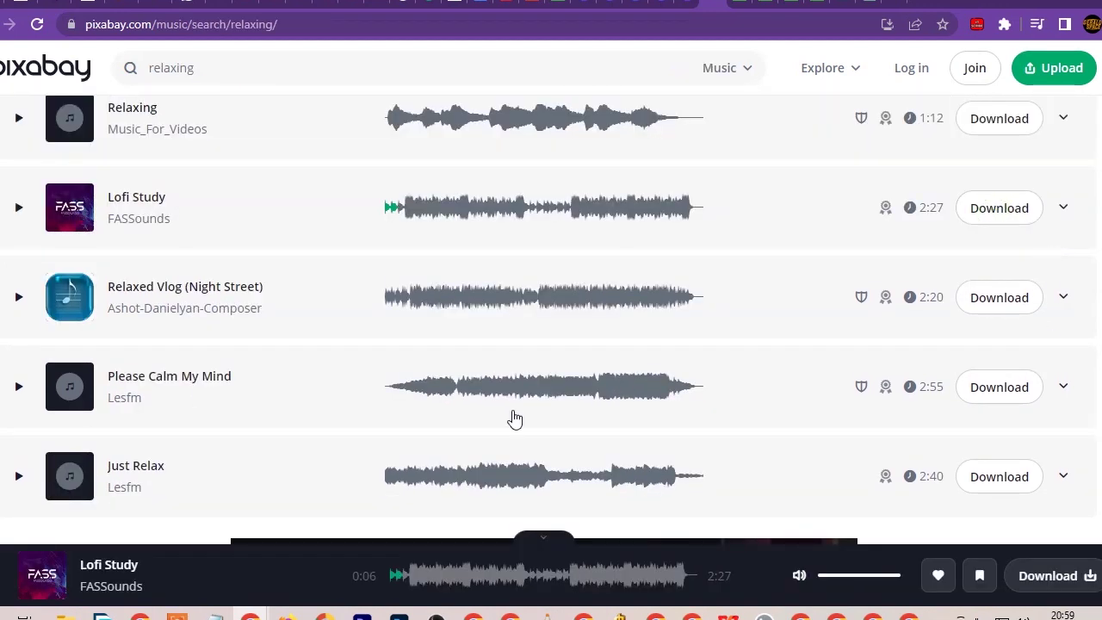
{"action": "left_click", "coordinate": [998, 207]}
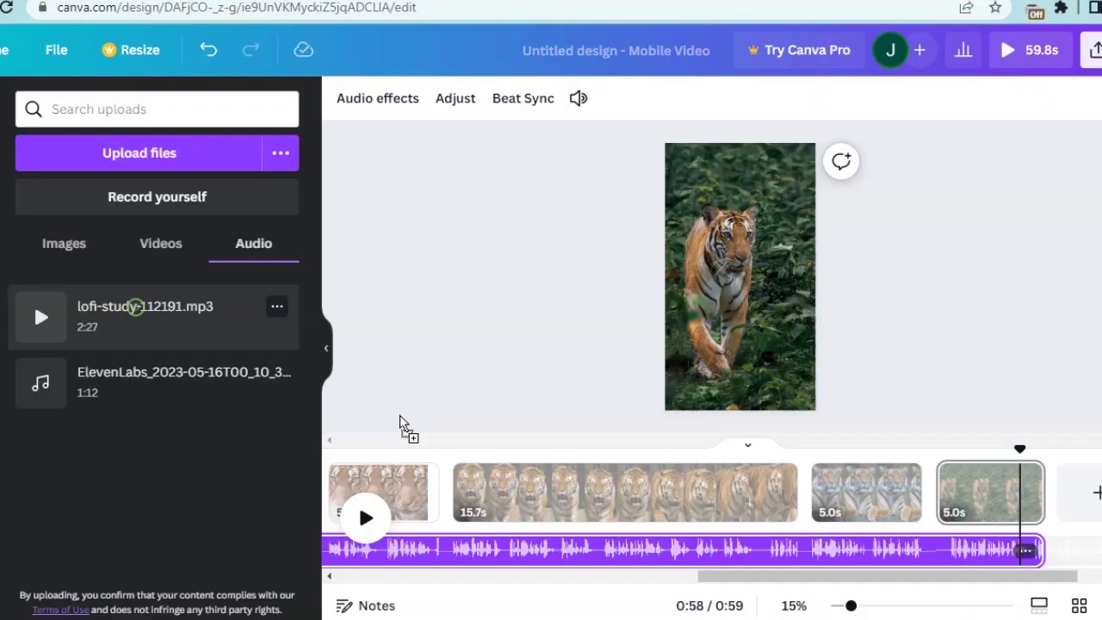
Step: Place lofi-study-112191.mp3 on the timeline beneath the tiger clips and play it back
{"action": "left_click_drag", "start_coordinate": [101, 305], "coordinate": [461, 558]}
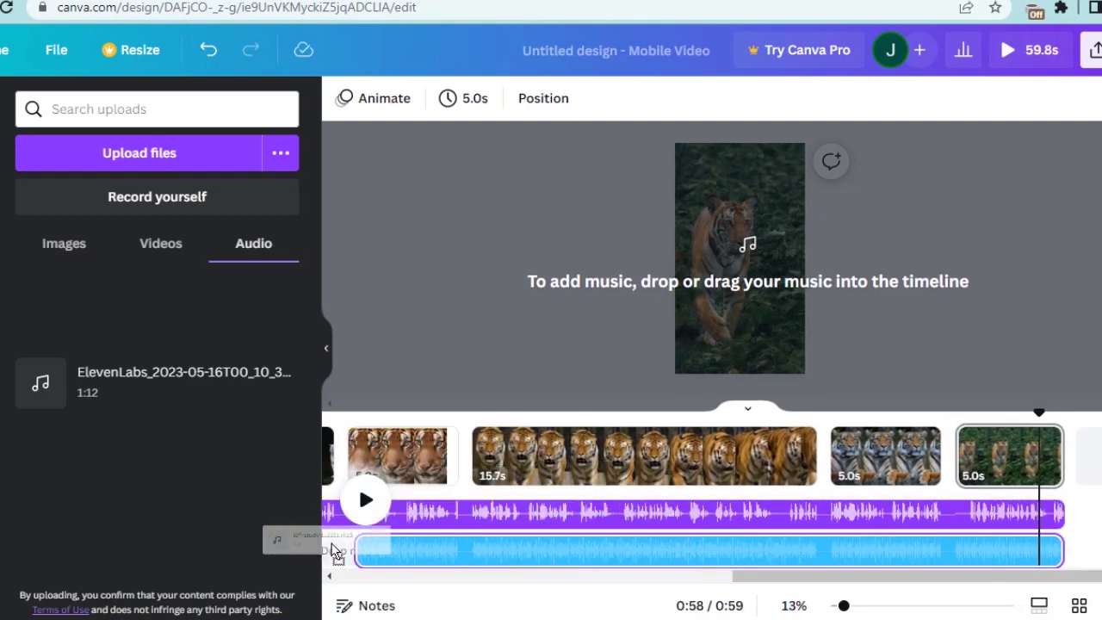
{"action": "left_click_drag", "start_coordinate": [461, 557], "coordinate": [591, 562]}
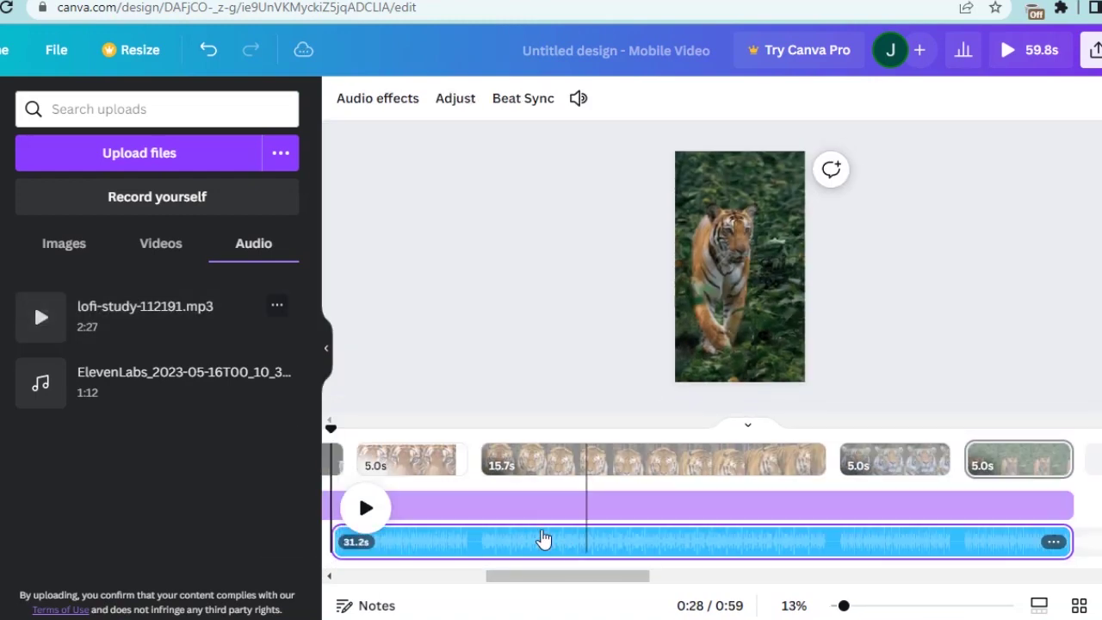
{"action": "left_click", "coordinate": [365, 514]}
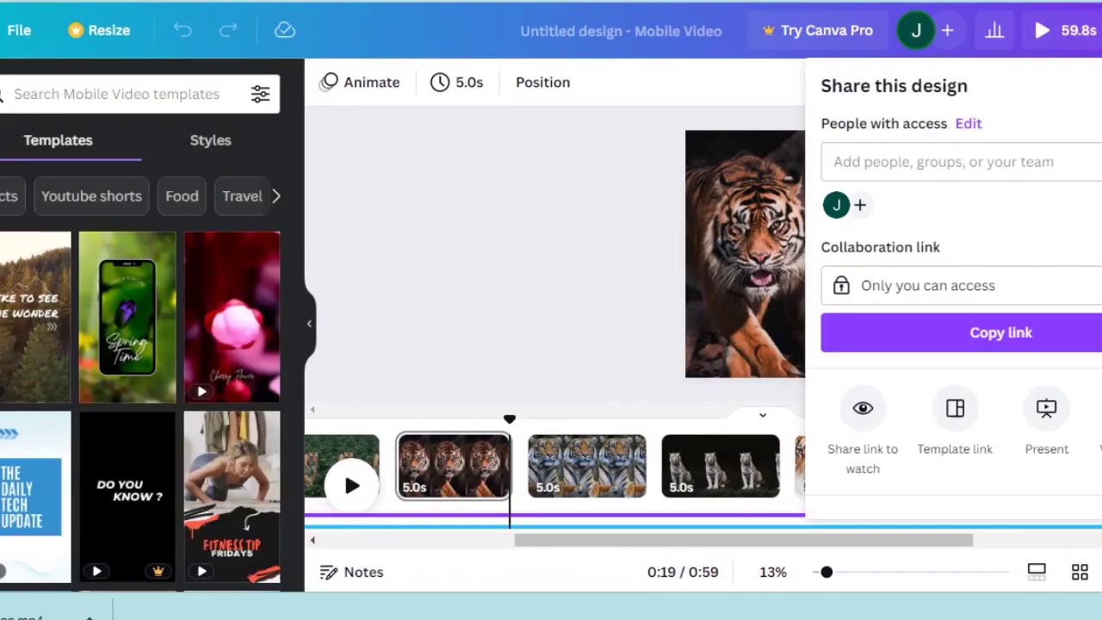
Step: Show the MP4 Video download settings for all pages of the tiger video
{"action": "scroll", "coordinate": [947, 258], "scroll_direction": "down", "scroll_amount": 3}
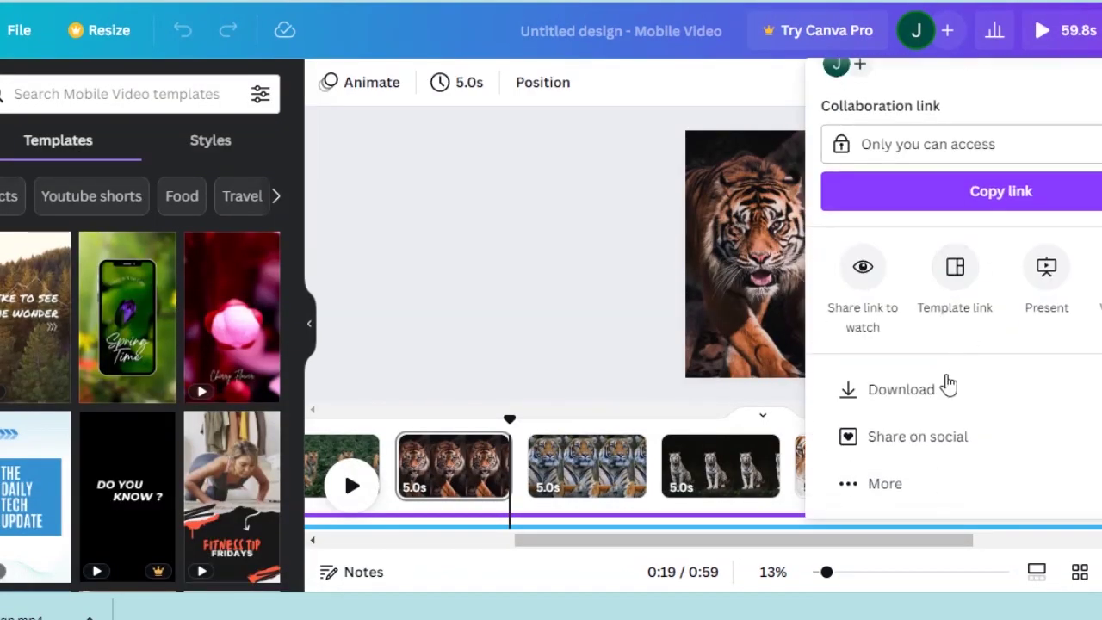
{"action": "left_click", "coordinate": [947, 404]}
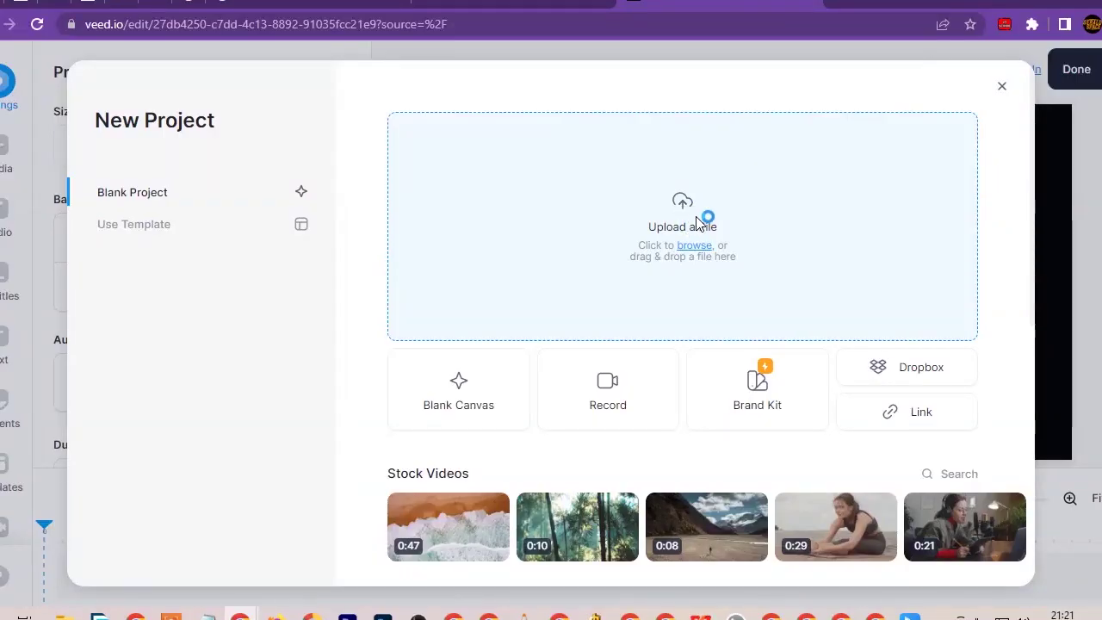
Step: Upload the Untitled design tiger video from Downloads into the VEED project
{"action": "left_click", "coordinate": [700, 225]}
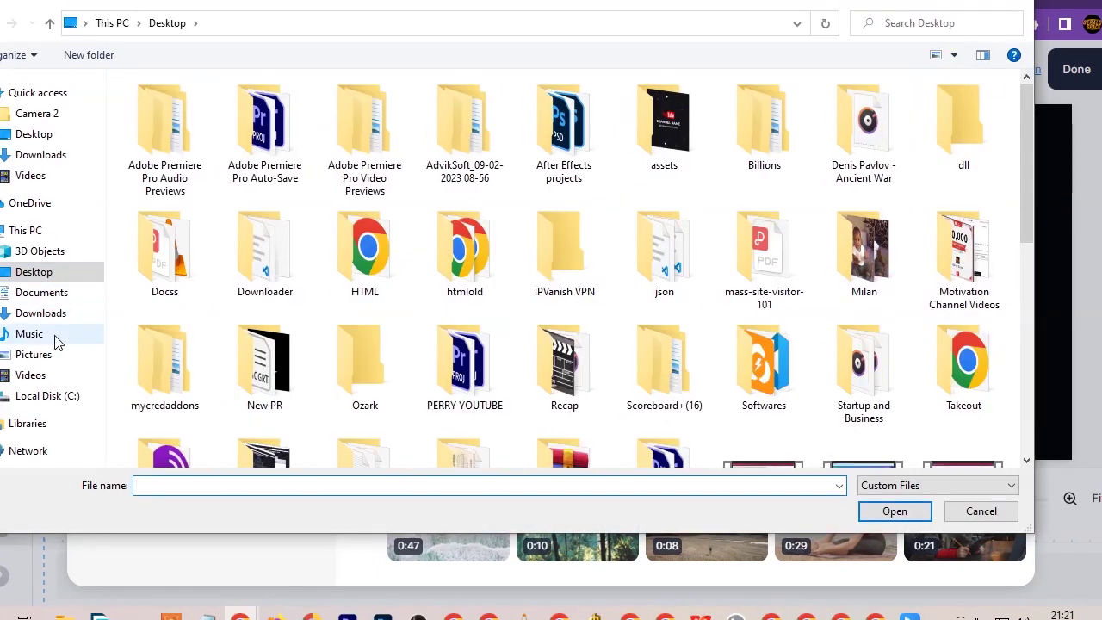
{"action": "left_click", "coordinate": [42, 292]}
{"action": "left_click", "coordinate": [40, 313]}
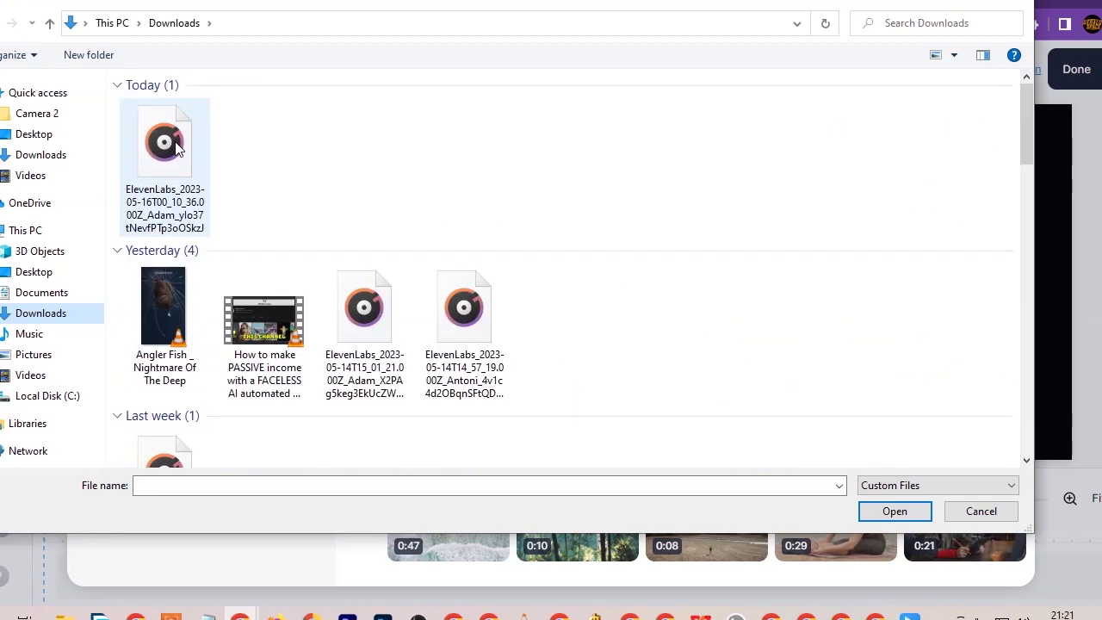
{"action": "double_click", "coordinate": [168, 146]}
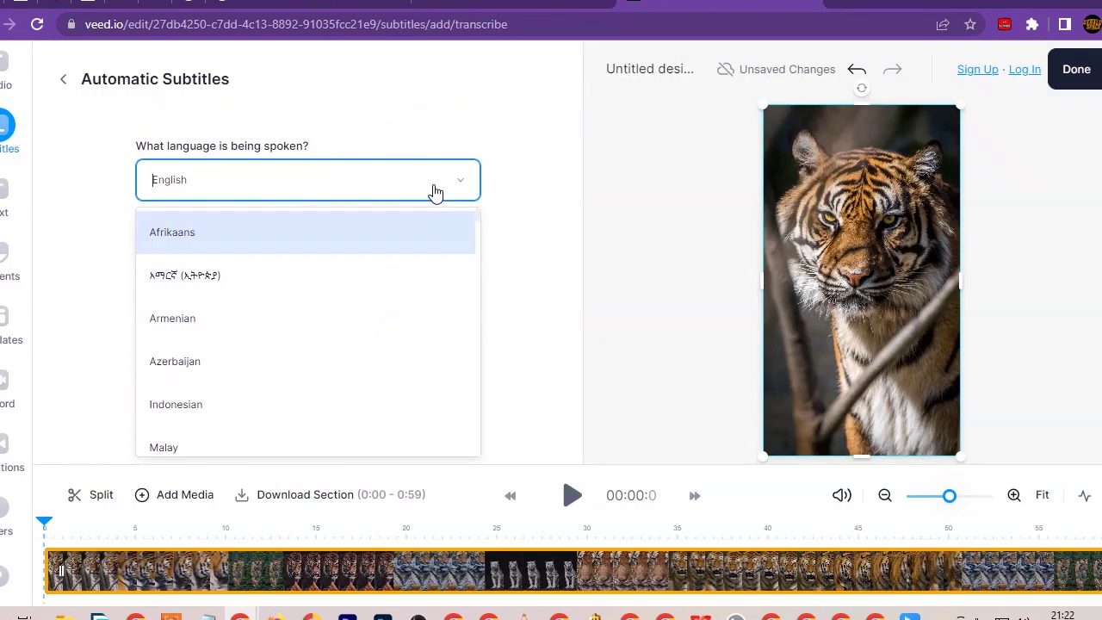
Step: Generate automatic subtitles with English kept as the spoken language
{"action": "scroll", "coordinate": [340, 322], "scroll_direction": "down", "scroll_amount": 5}
{"action": "scroll", "coordinate": [341, 324], "scroll_direction": "up", "scroll_amount": 5}
{"action": "left_click", "coordinate": [568, 188]}
{"action": "left_click", "coordinate": [322, 248]}
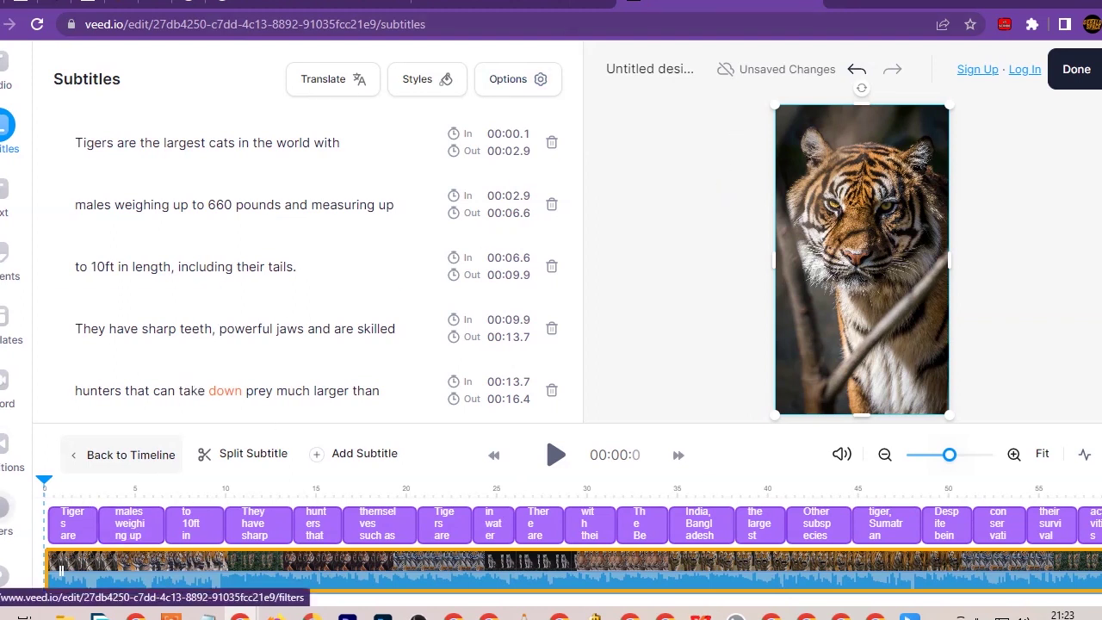
Step: Play back the tiger video briefly to check the new captions
{"action": "key", "text": "space"}
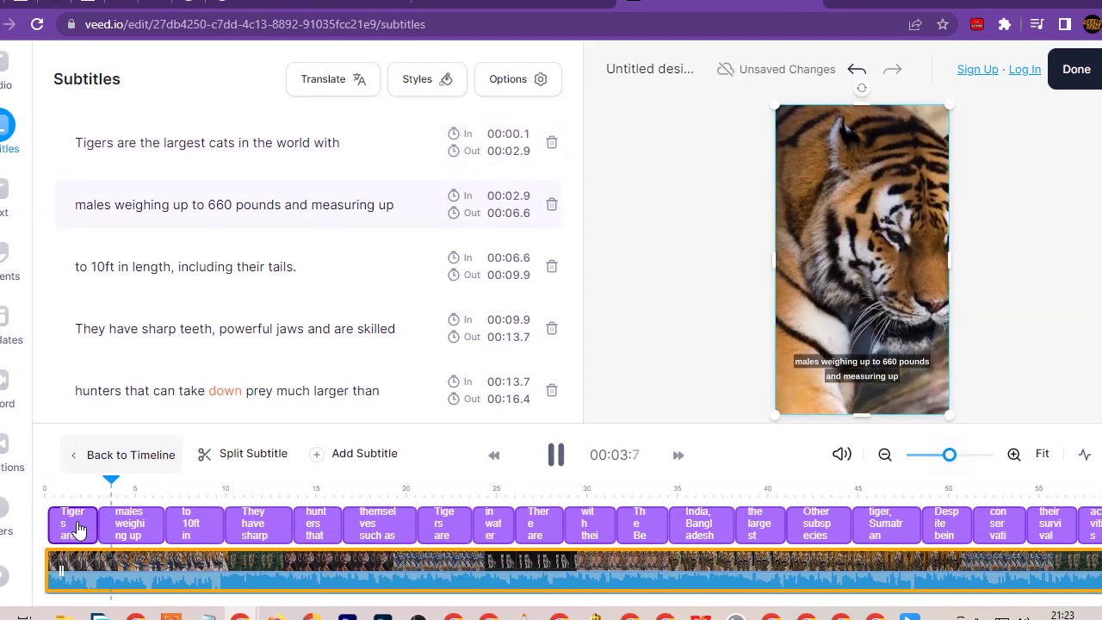
{"action": "key", "text": "space"}
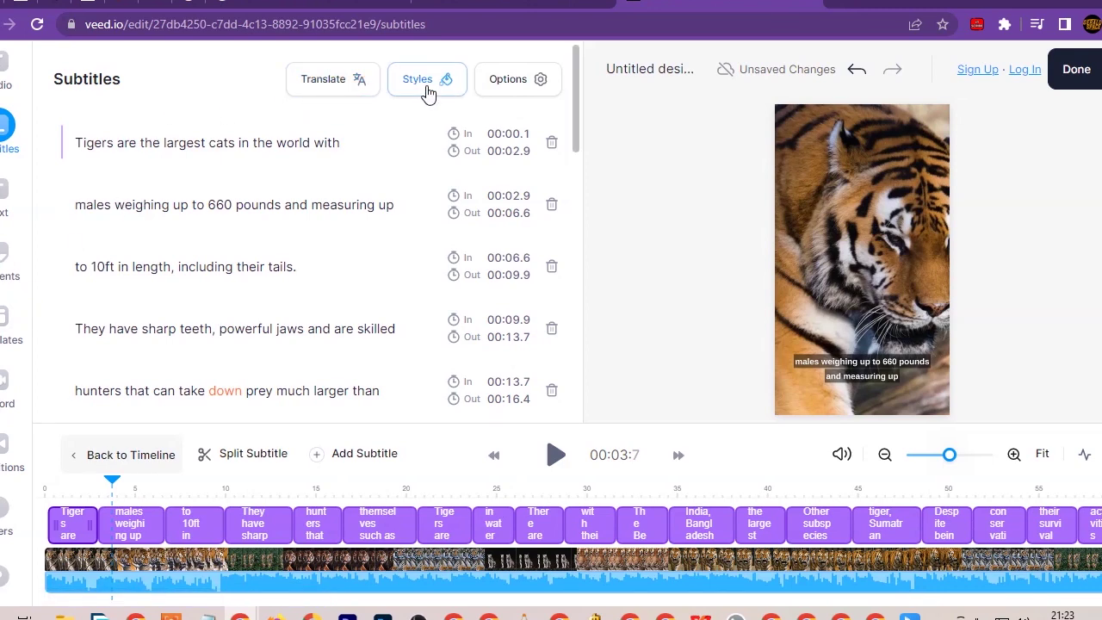
{"action": "left_click", "coordinate": [423, 91]}
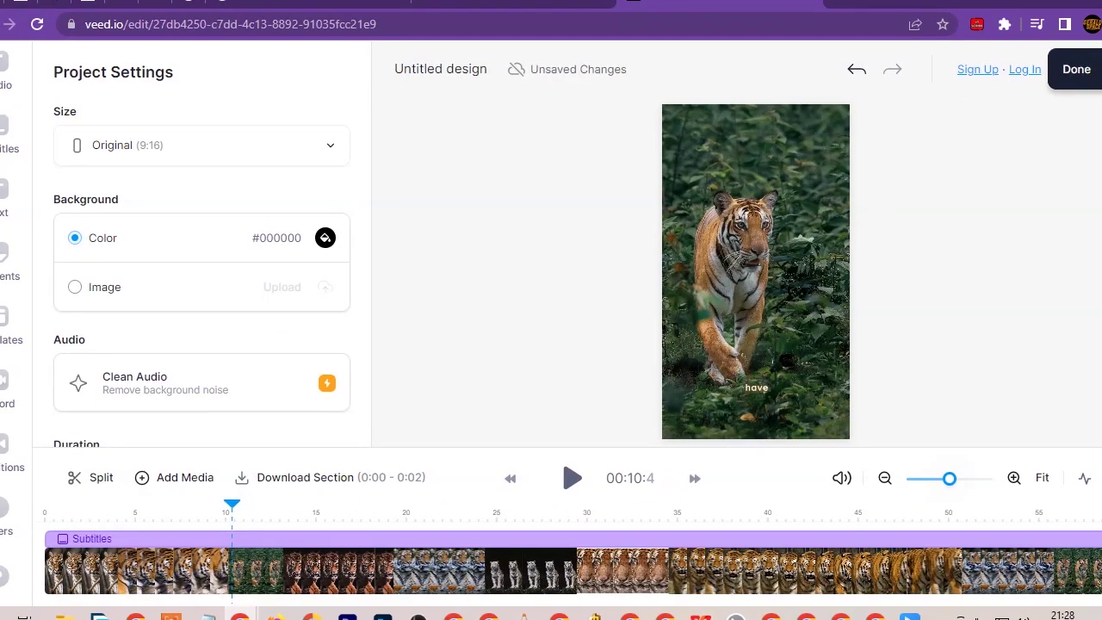
Step: Export the subtitled 59.8-second tiger video at standard quality
{"action": "left_click", "coordinate": [1067, 64]}
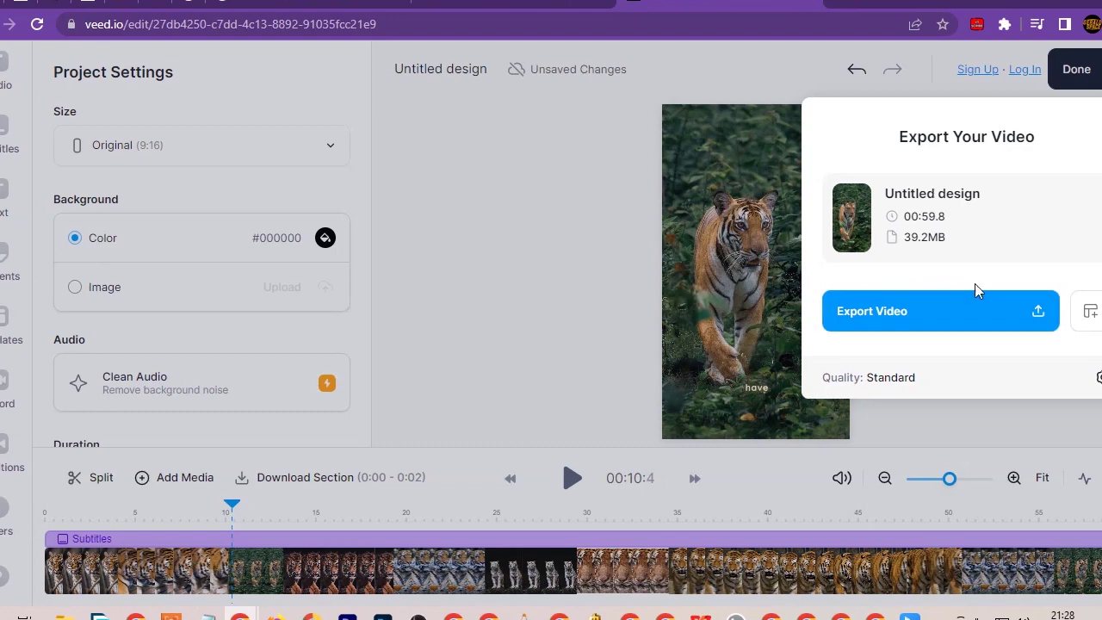
{"action": "left_click", "coordinate": [949, 315]}
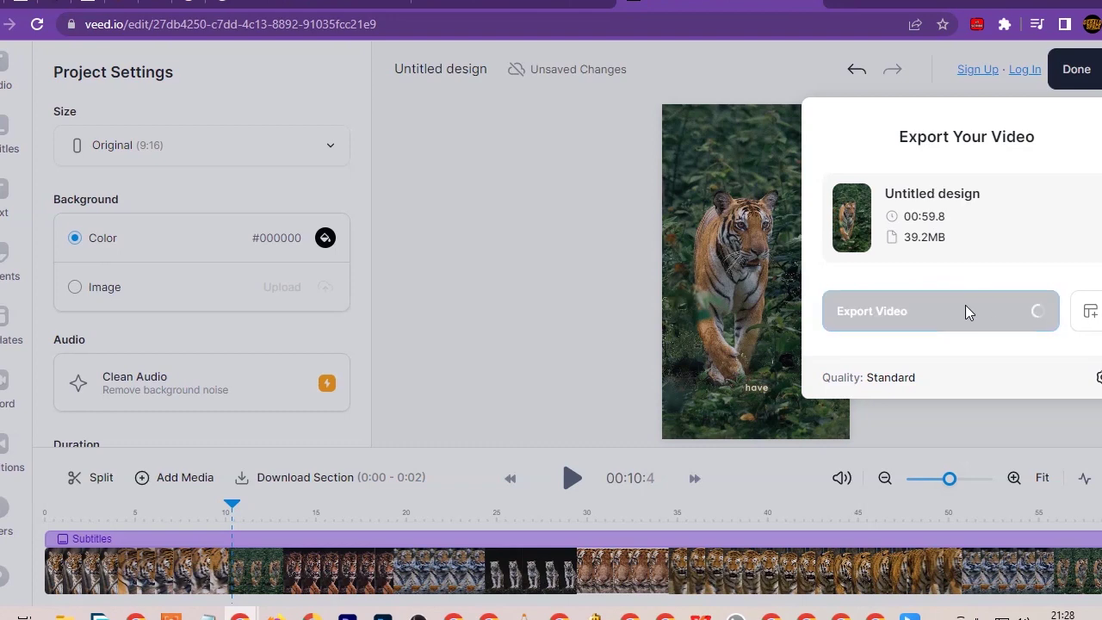